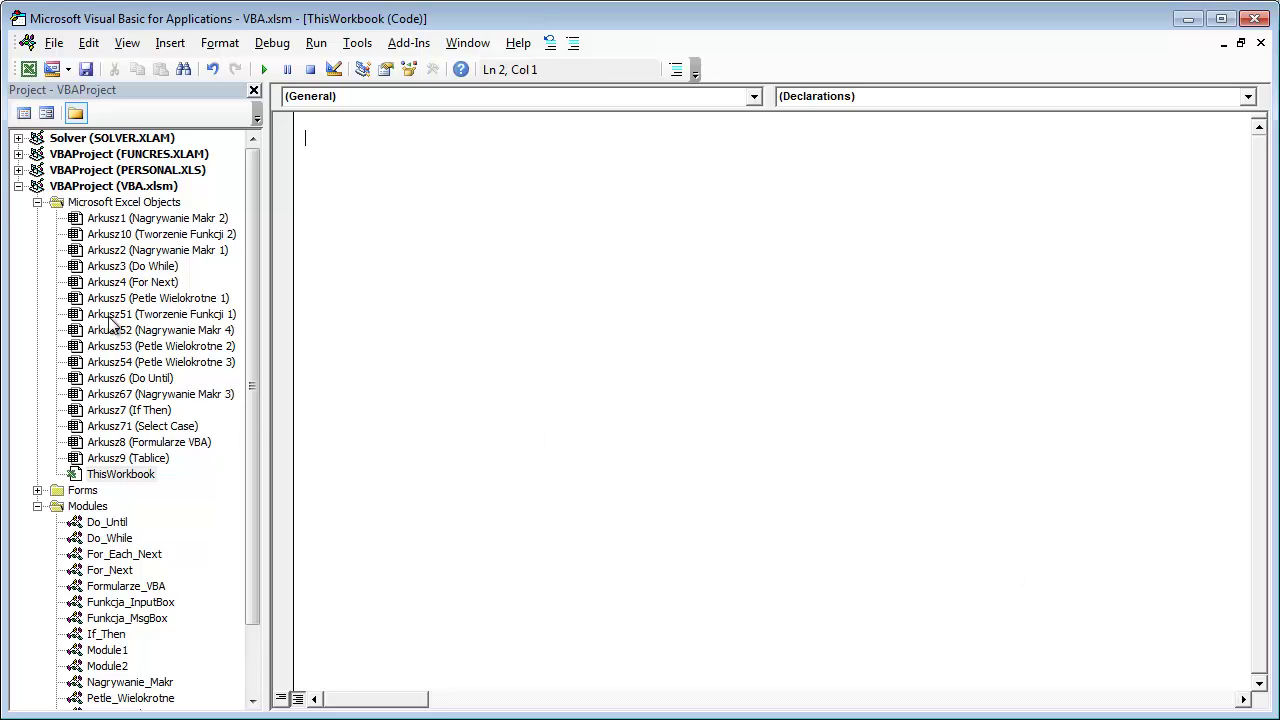
Add an empty Workbook_Open event procedure to the ThisWorkbook code module
click(125, 472)
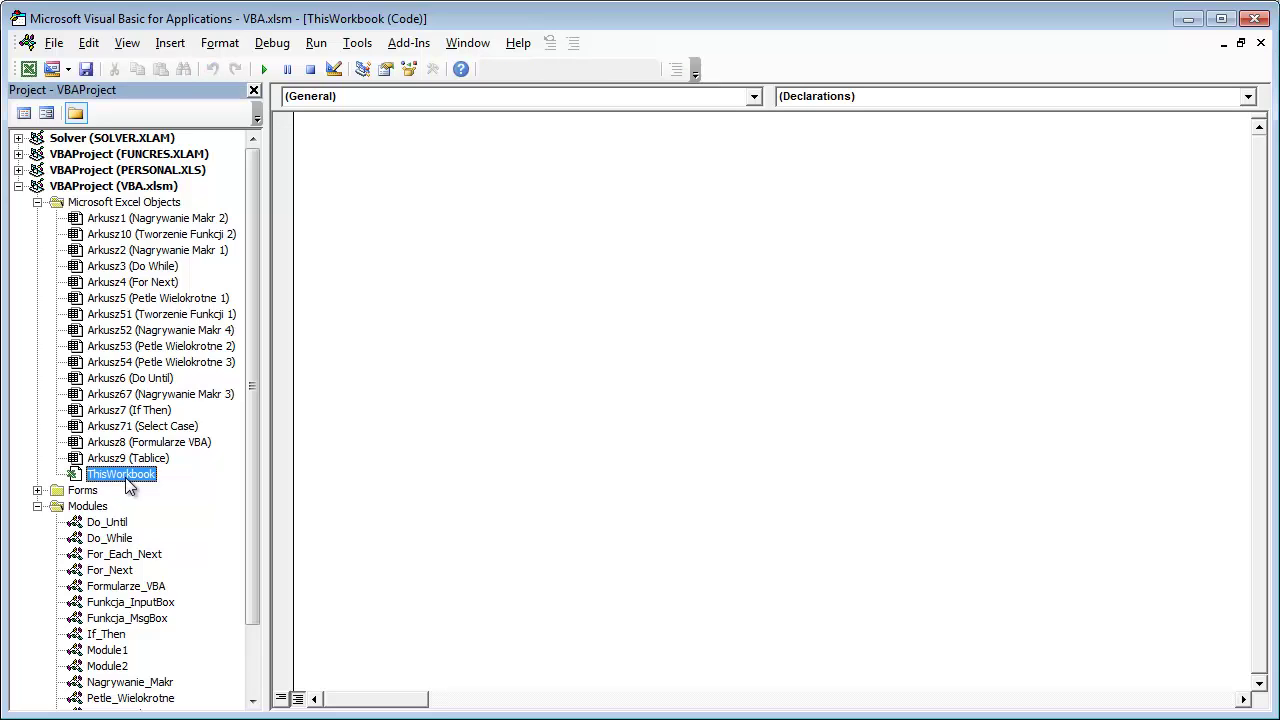
double_click(122, 478)
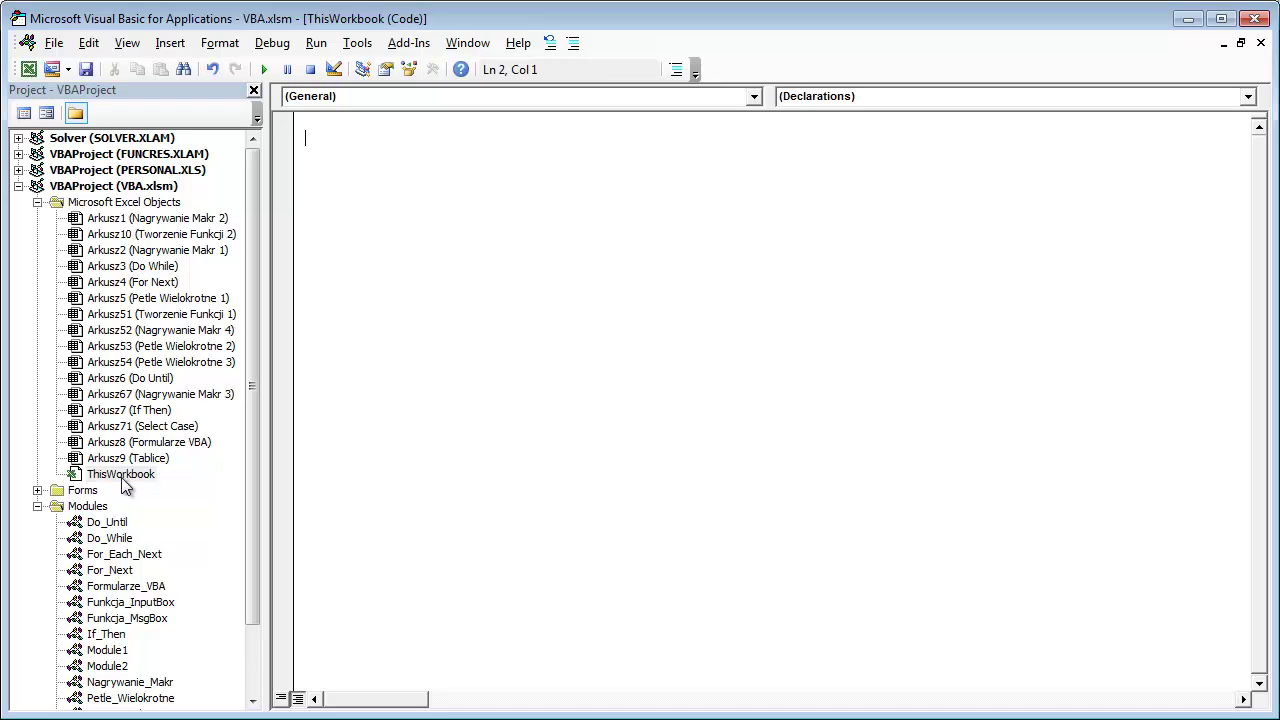
click(755, 97)
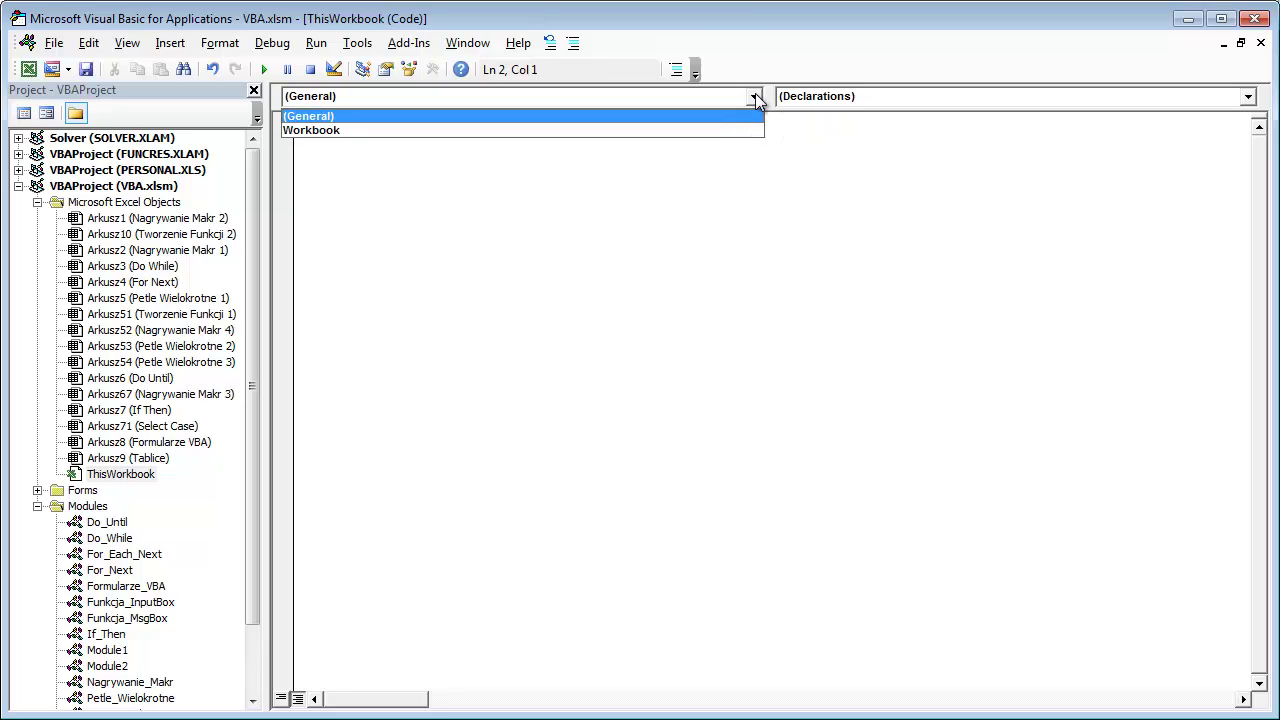
click(670, 131)
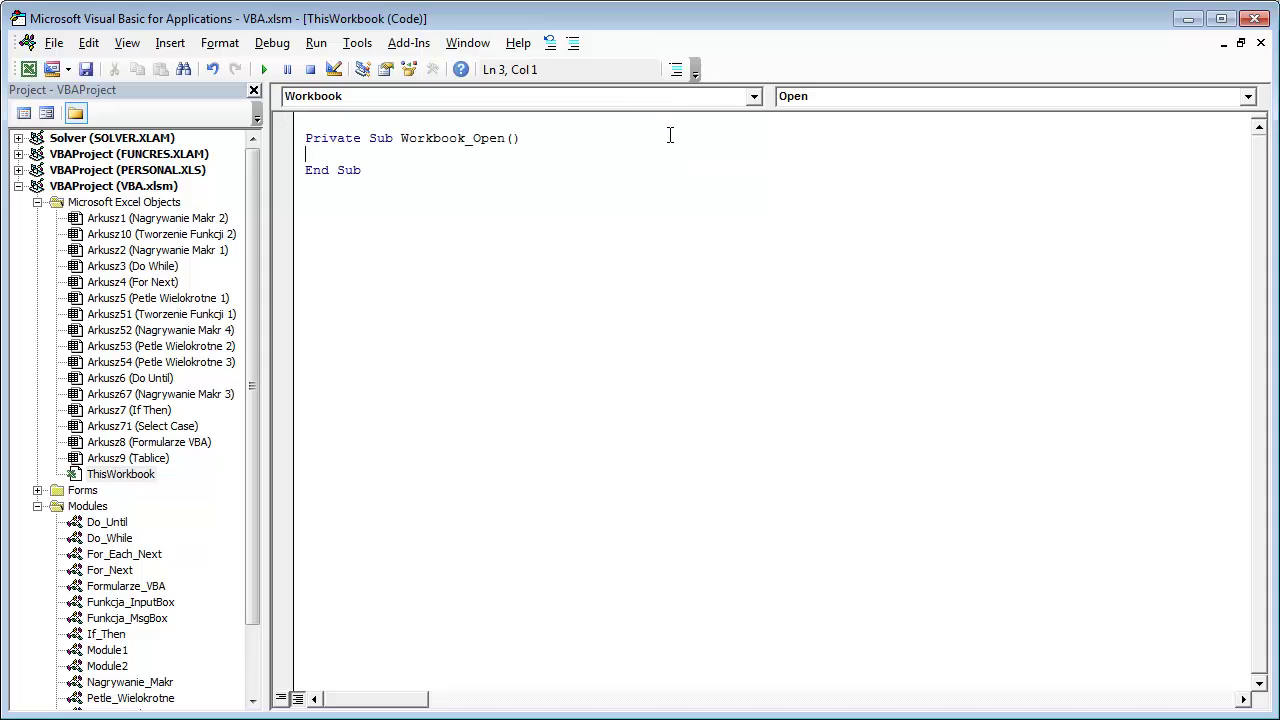
click(1249, 97)
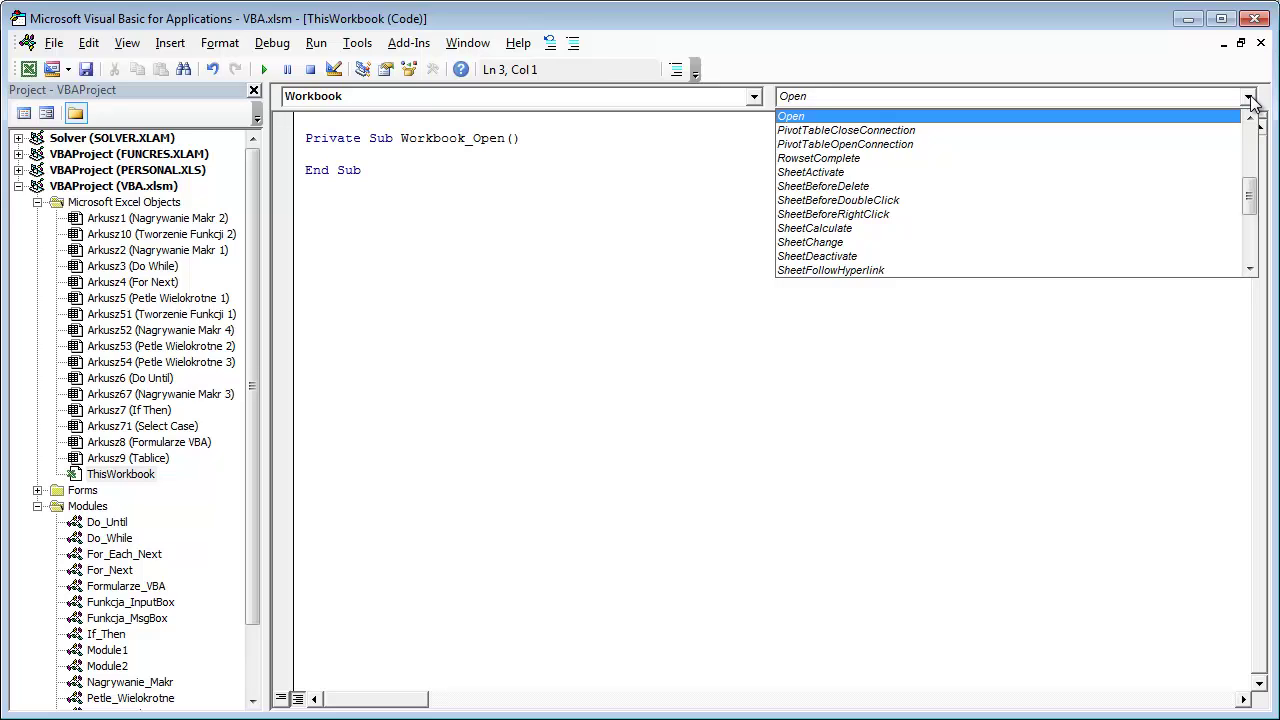
scroll(1252, 102, up, 3)
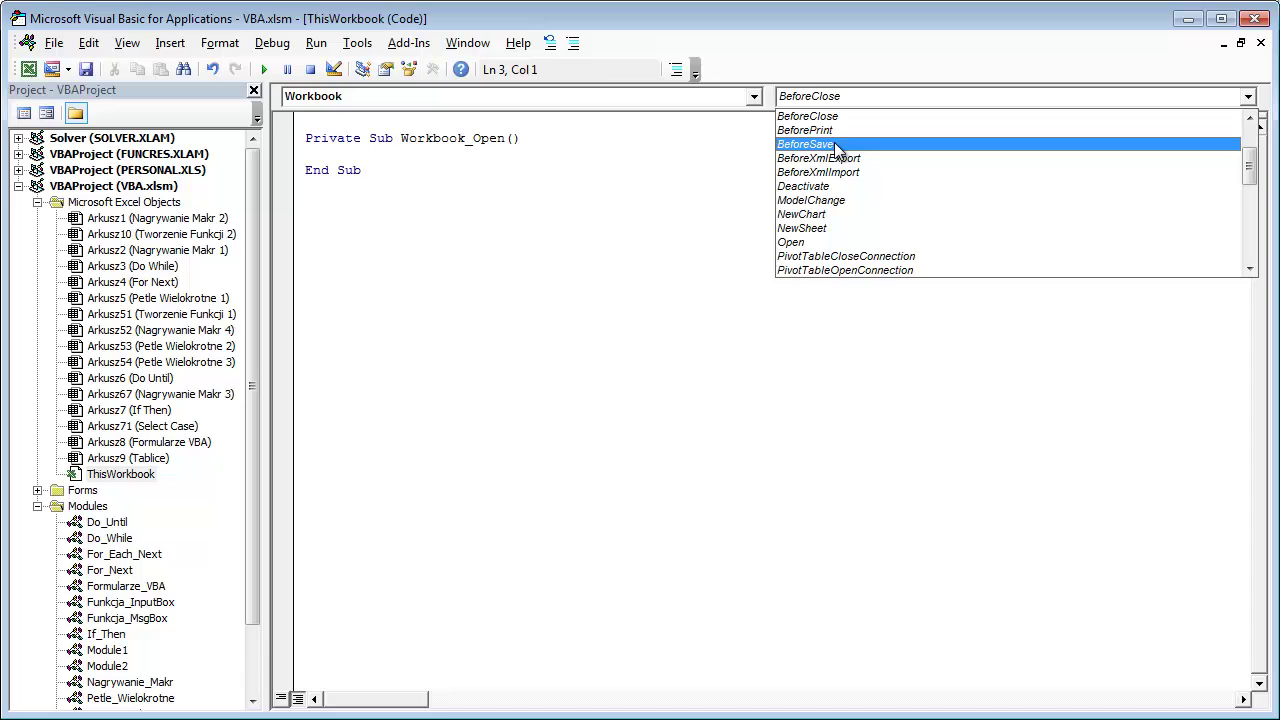
click(589, 142)
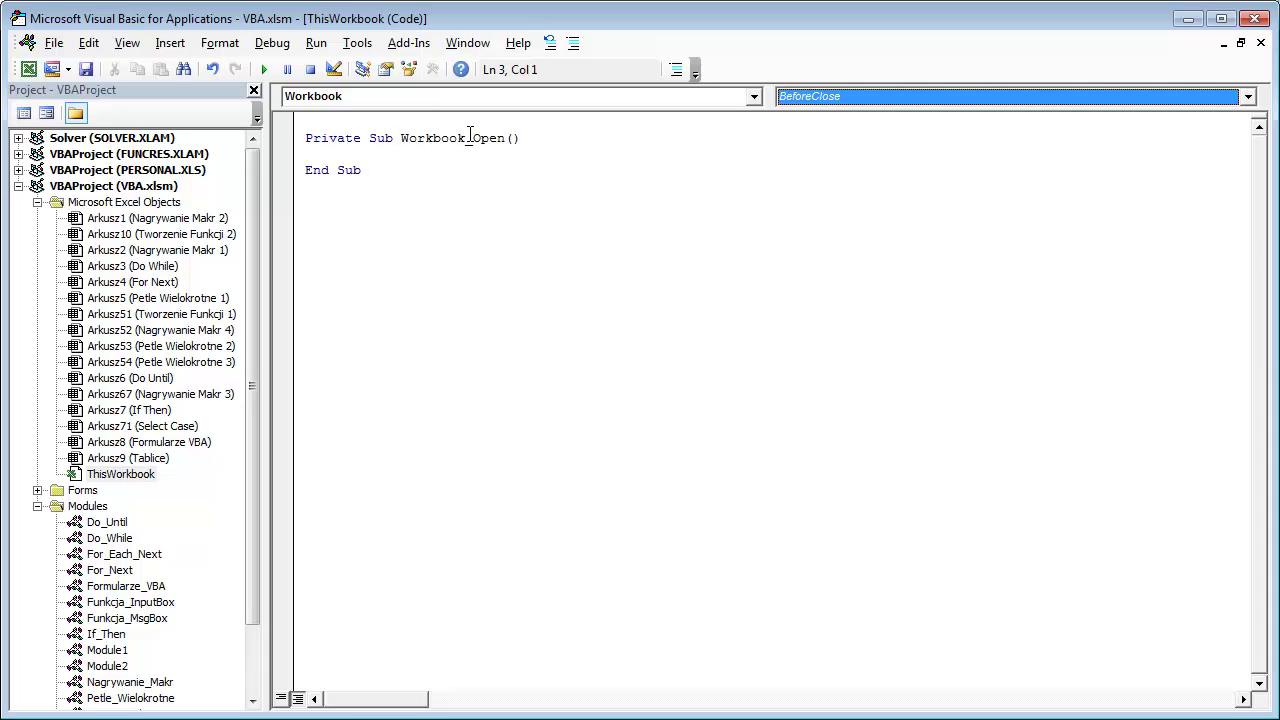
click(330, 153)
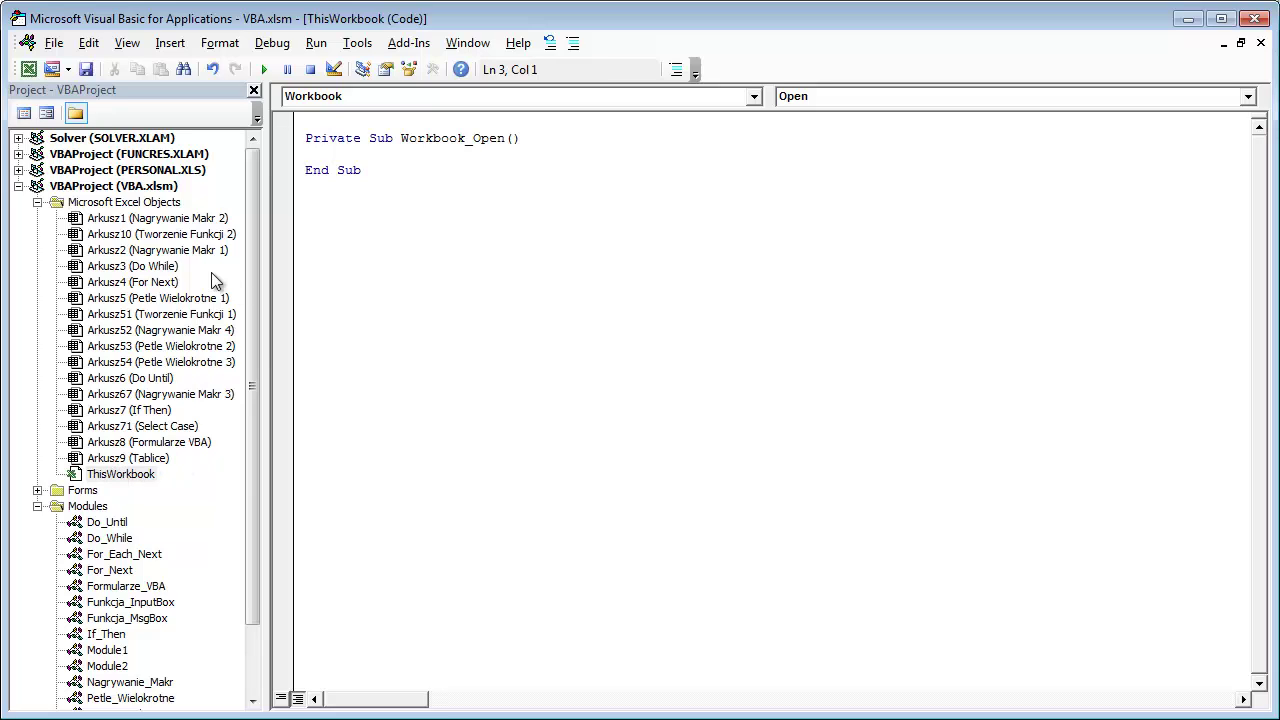
Begin the MsgBox with date "2014-09-7", three vbCrlf breaks and heading "Prognoza Sprzedaży Założenia"
text(Ma)
text(g)
text(box)
text( "2014)
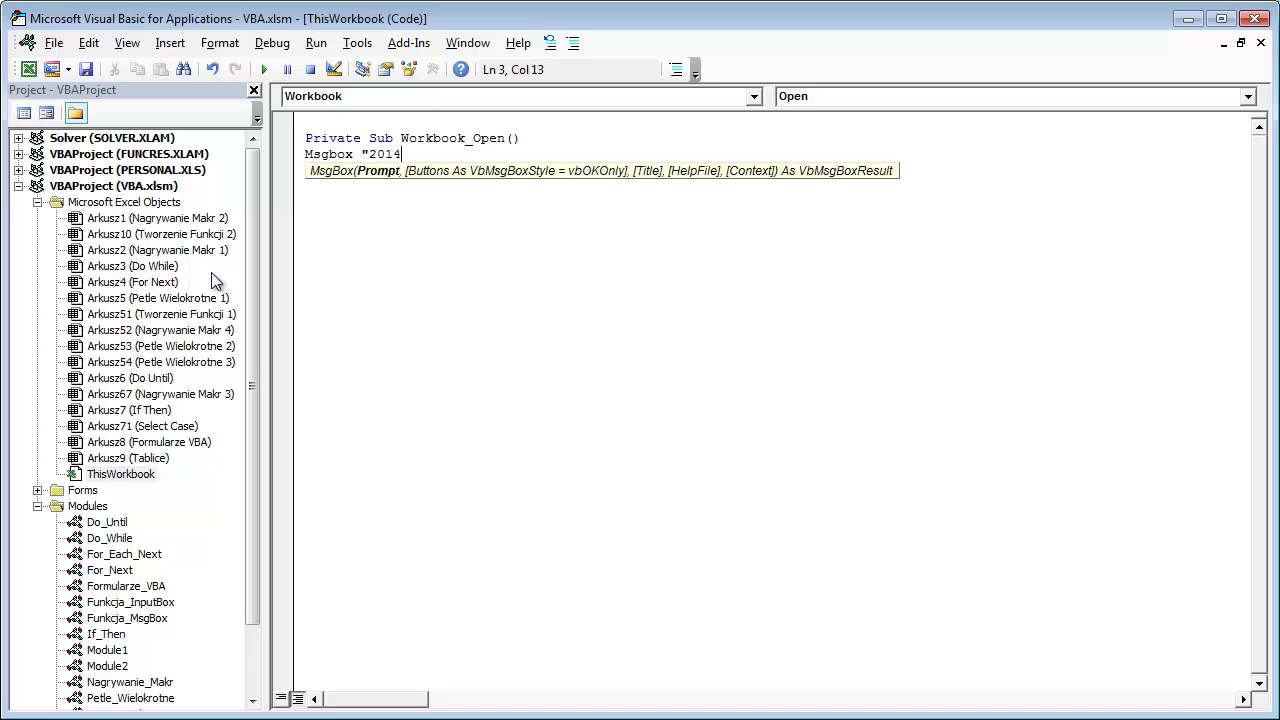
text(-09)
text(-)
text(7)
text(" )
text(& )
text(vb)
text(Crl)
text(f)
drag(449, 154, 522, 154)
key(ctrl+c)
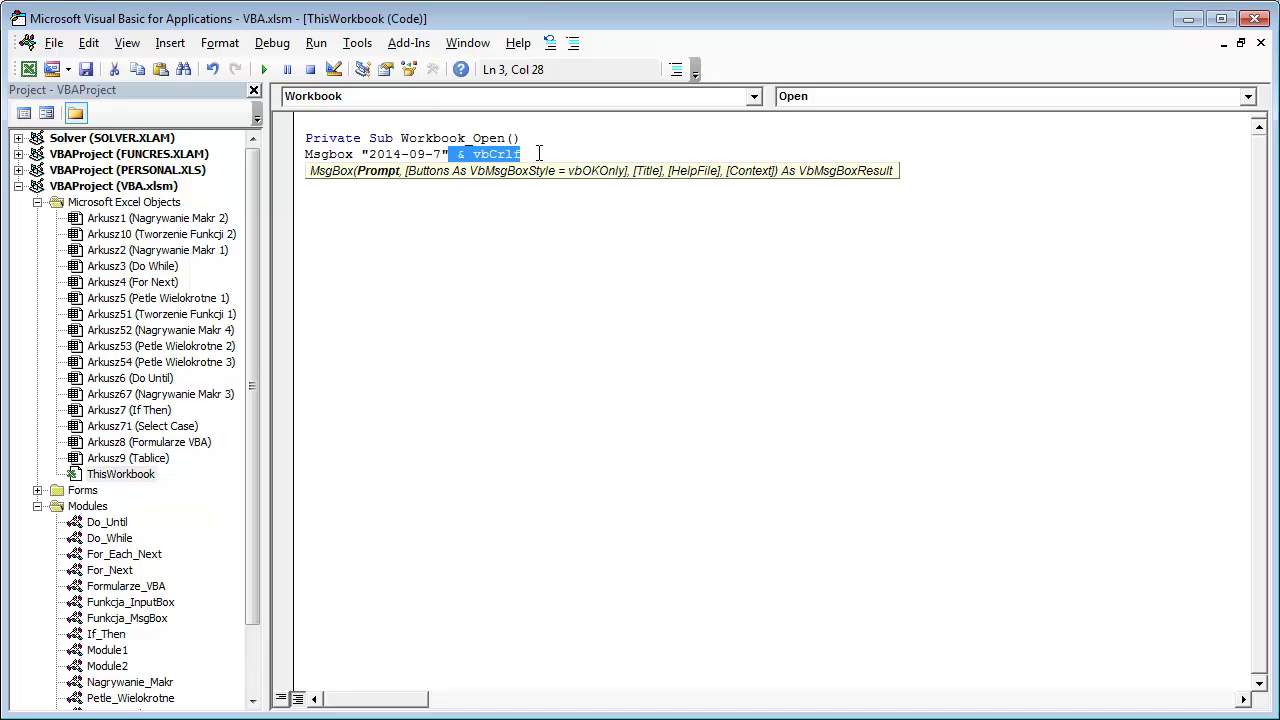
click(539, 153)
key(ctrl+v)
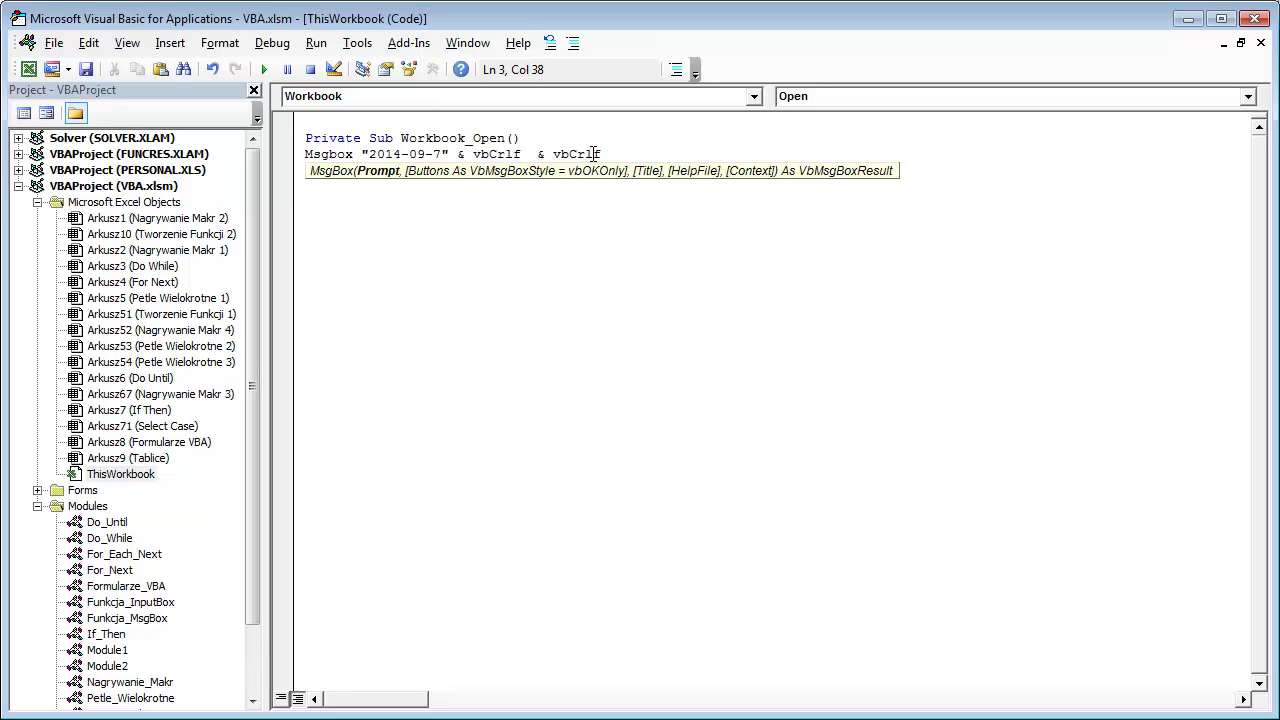
key(ctrl+v)
text(")
text(Prognoz)
text(a Sprzeda)
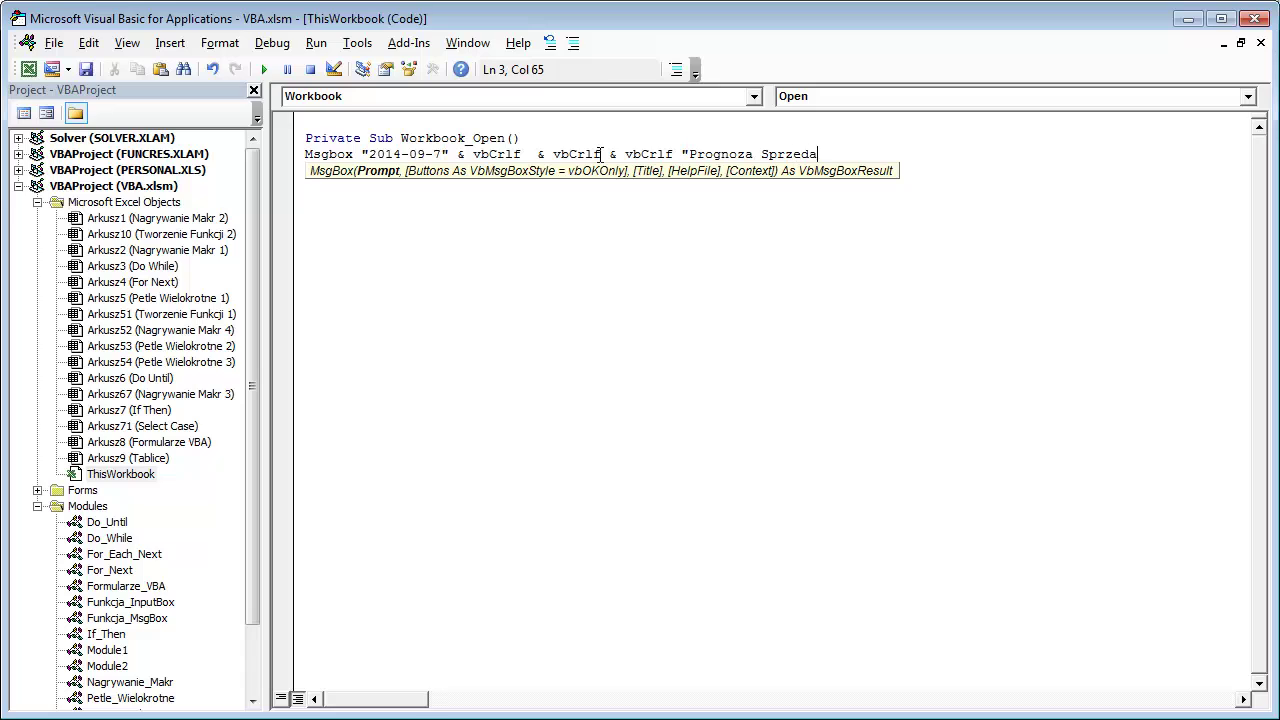
text(ży Za)
text(łożenia)
text(" )
text(_)
Append notes "1. Dane w tym raporcie…" and "2. Sprzedaż próbek…" on continuation lines with vbCrlf breaks
key(Return)
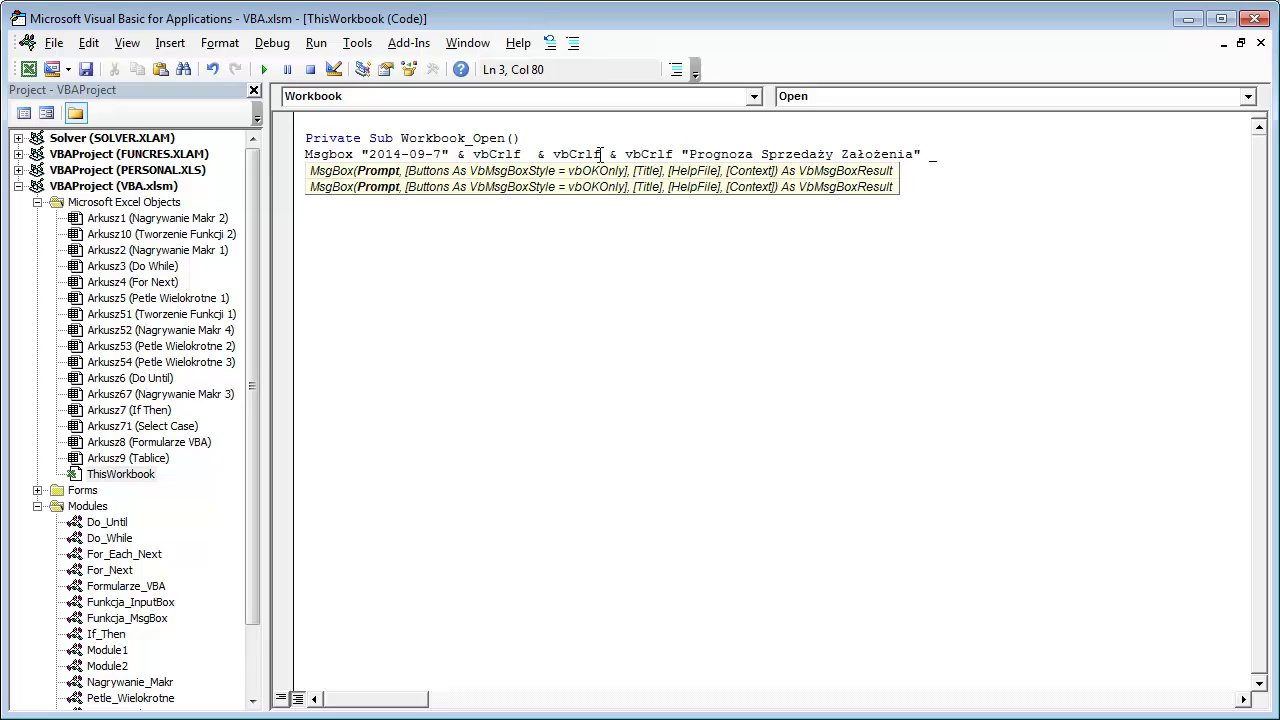
text(& vbCrlf & vbCrlf)
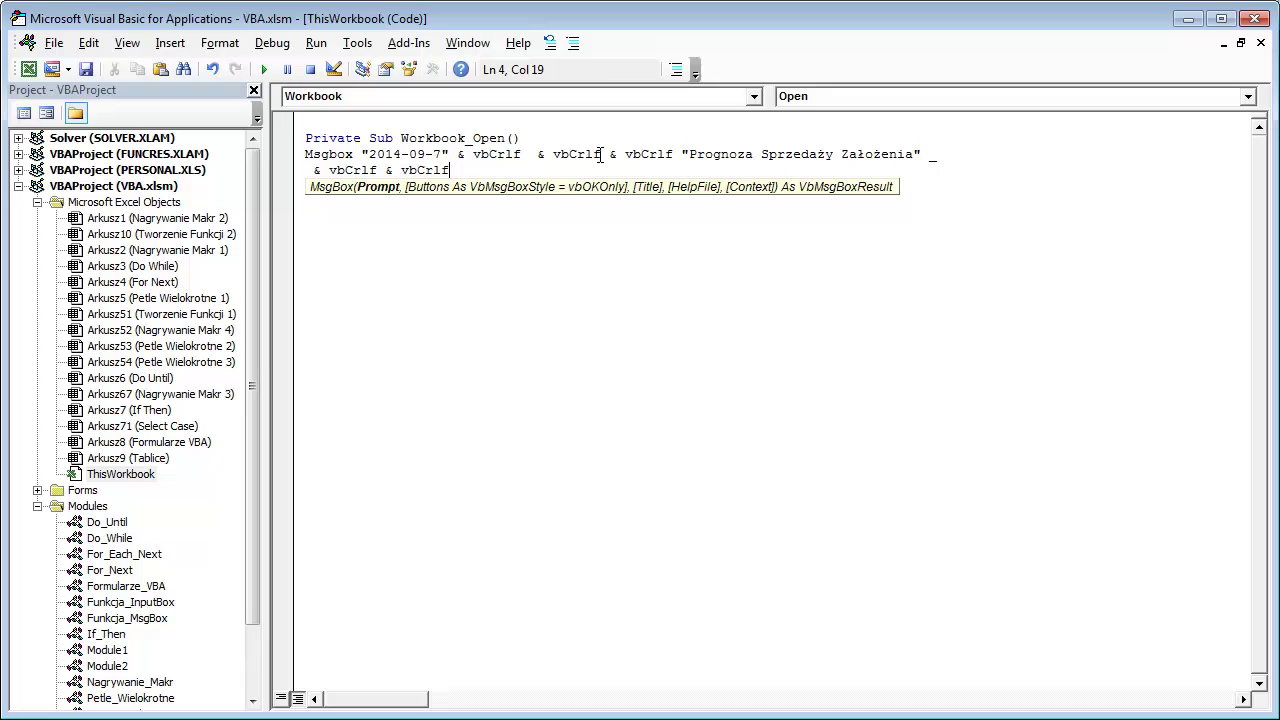
text( & vbCrlf )
text("1. )
text(Dane )
text(w tym rapor)
text(cie się )
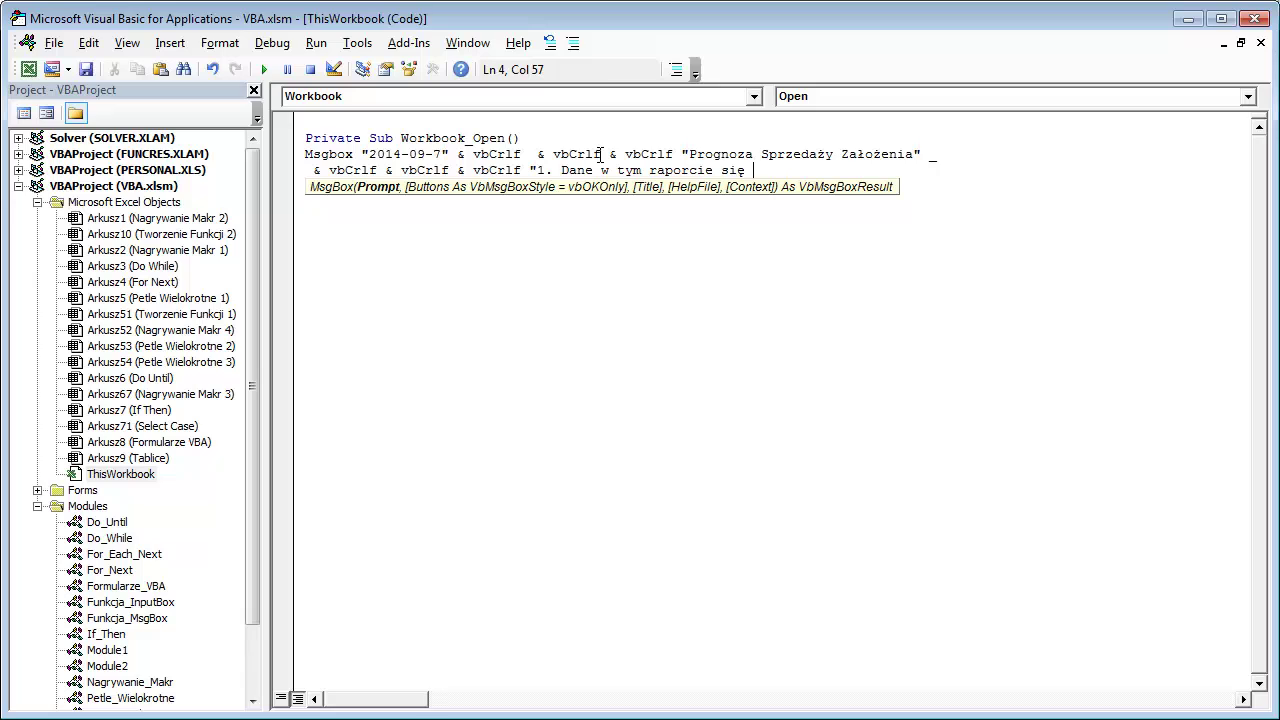
text(prze)
text(widywaniami )
text(i z)
text(mieniają się)
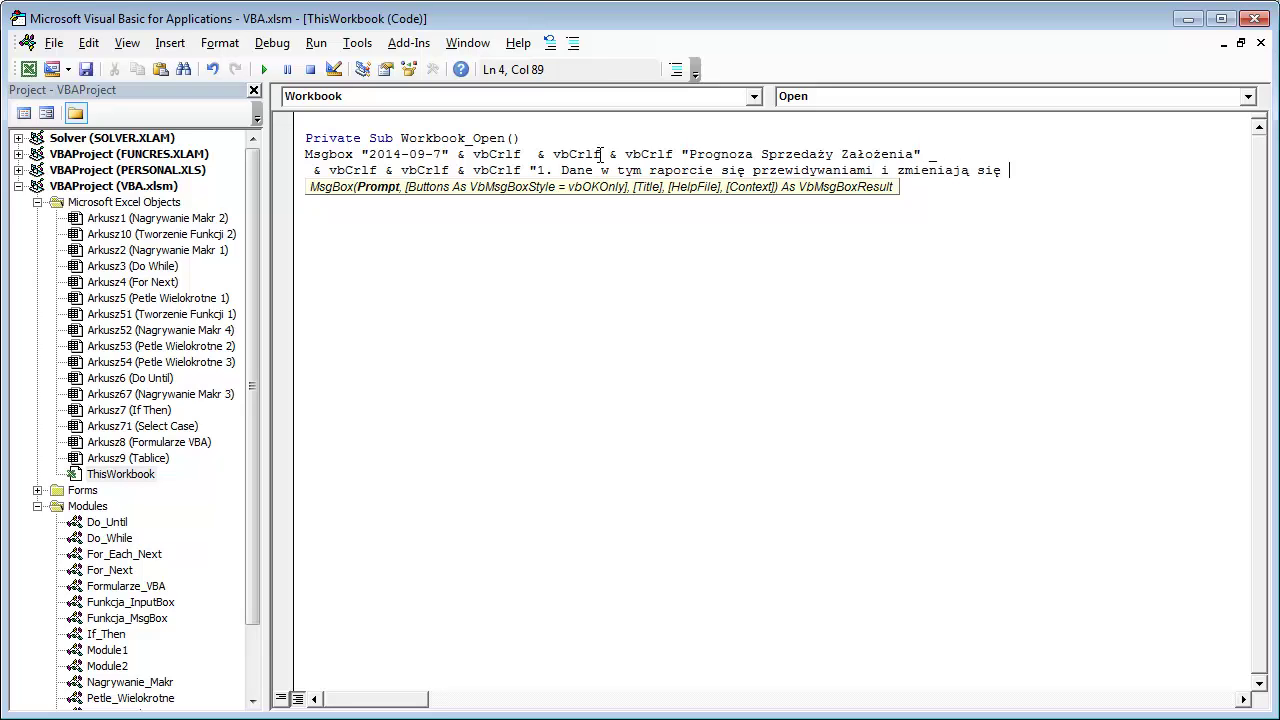
text( w cyklu)
text( miesięcz)
text(nym.)
text(" )
text(_)
key(Return)
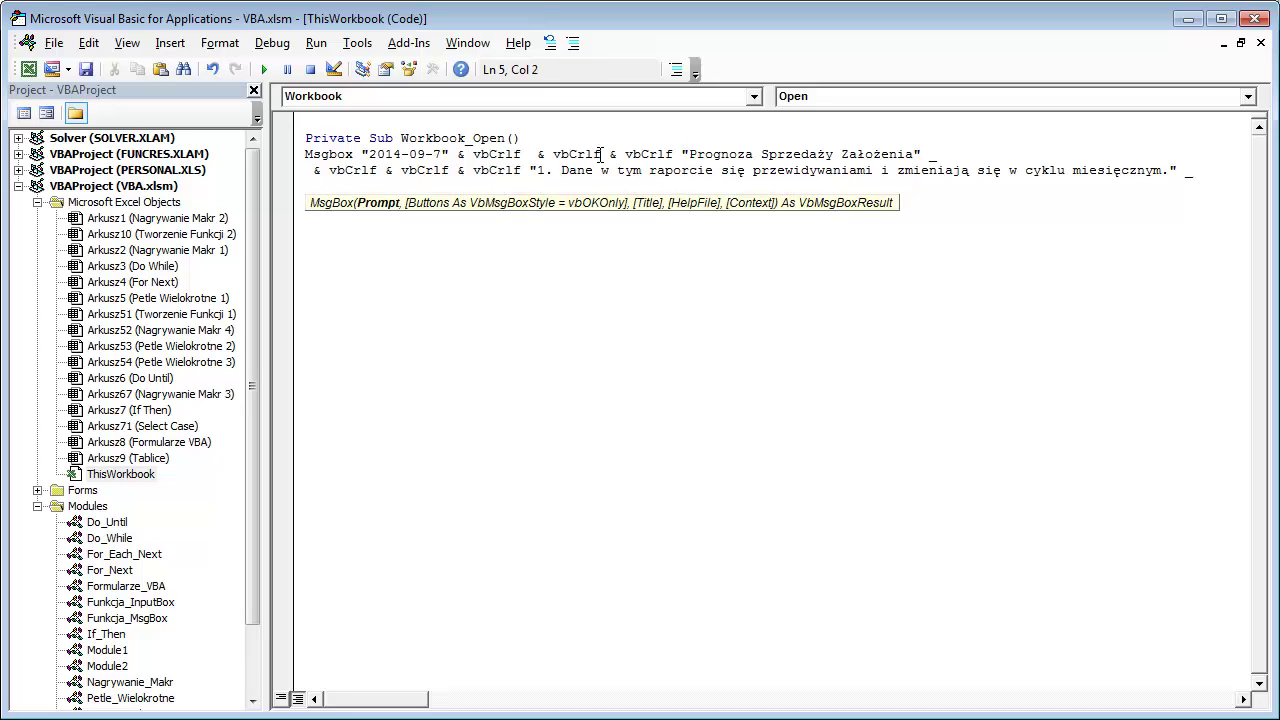
text(& vbCrlf & vbCrlf ")
text(2.)
text( Sprz)
text(edaż )
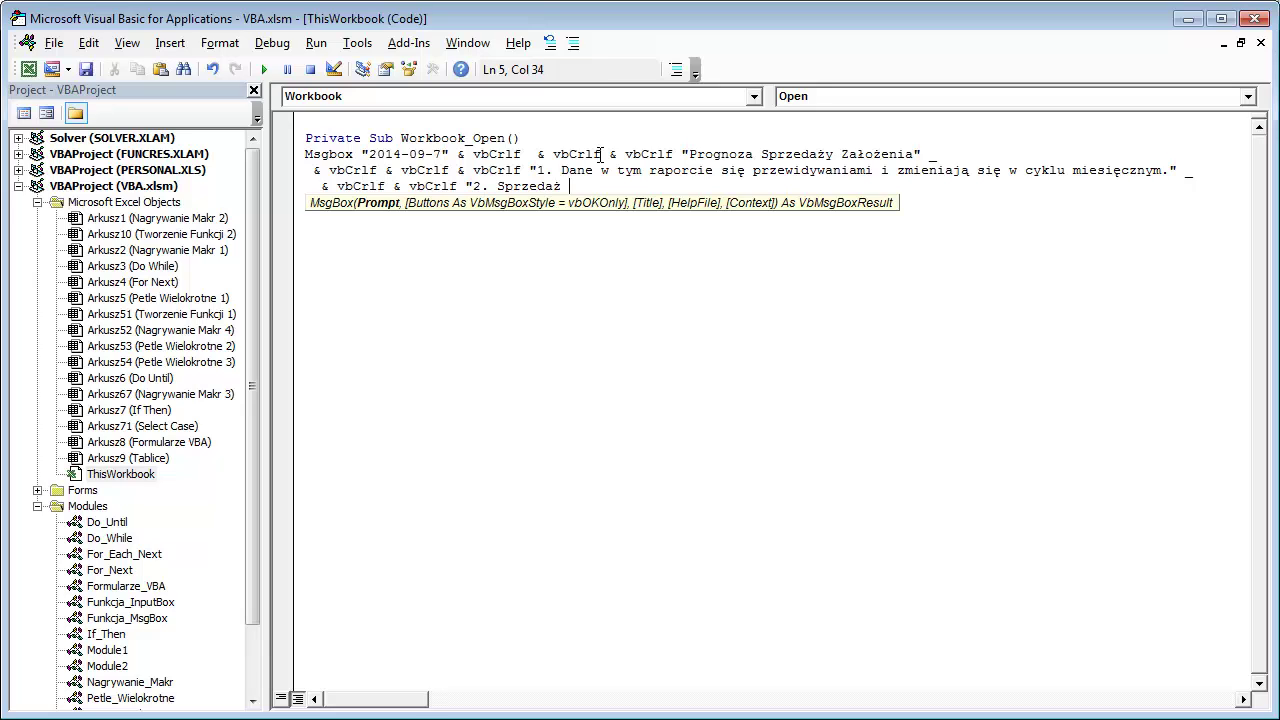
text(pró)
text(bek została)
text( wyłaączon)
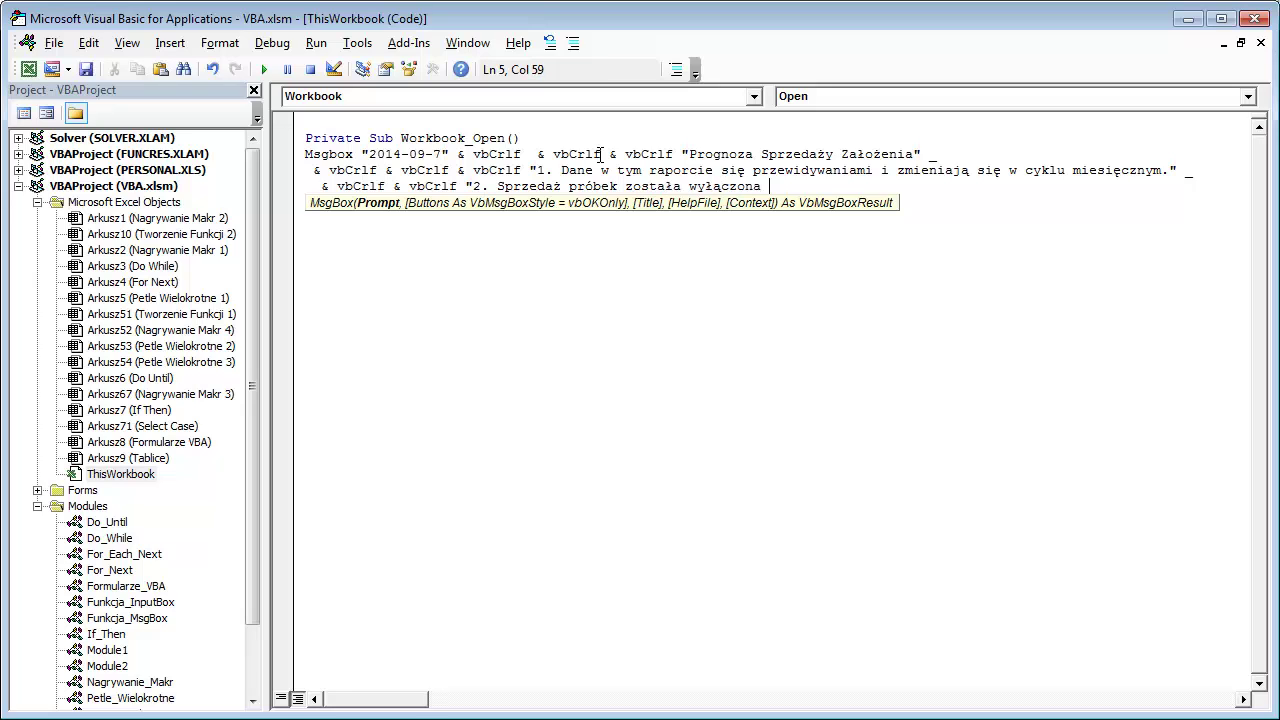
text(a z raportu.)
text(")
text(  & vbCrlf & vbCrlf)
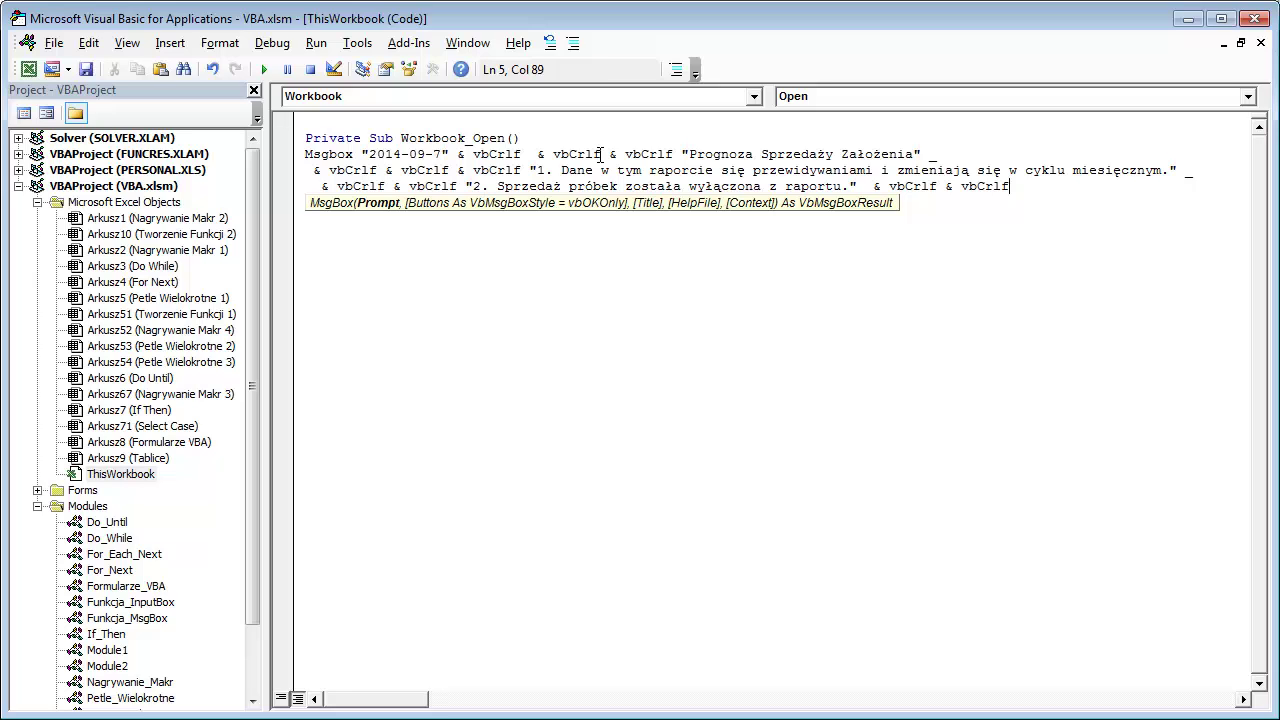
text(,)
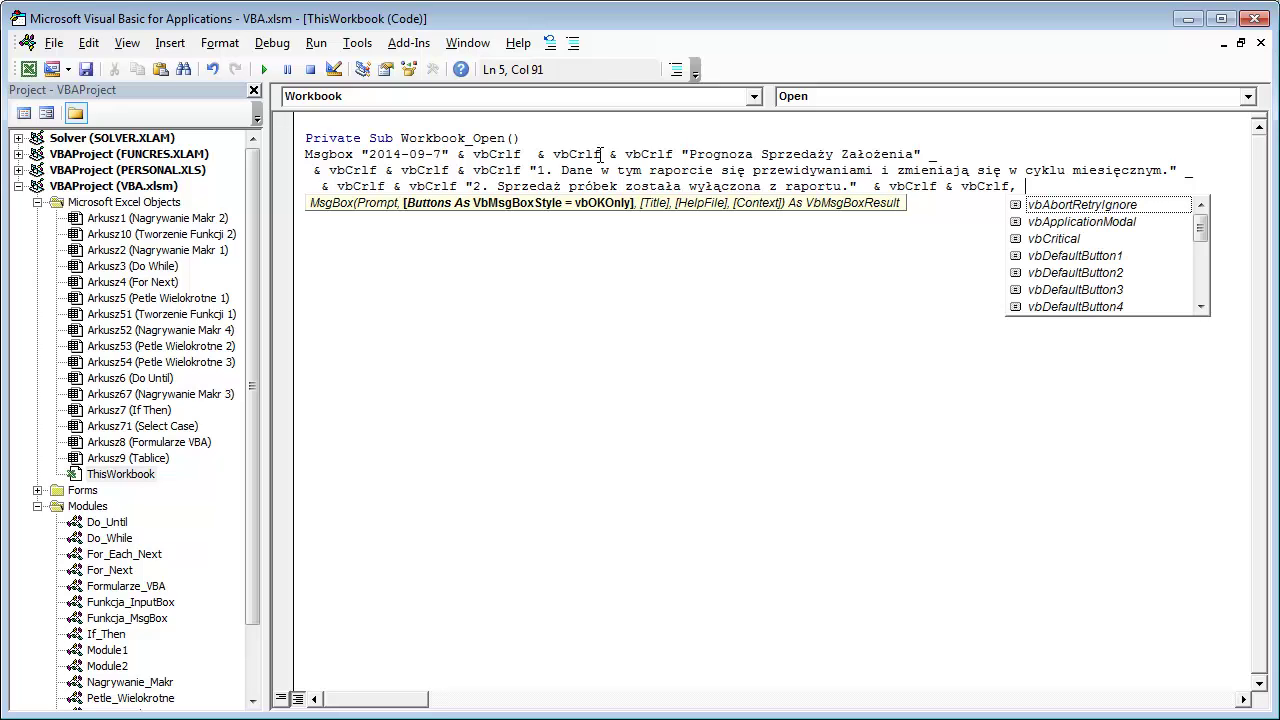
drag(1199, 230, 1204, 243)
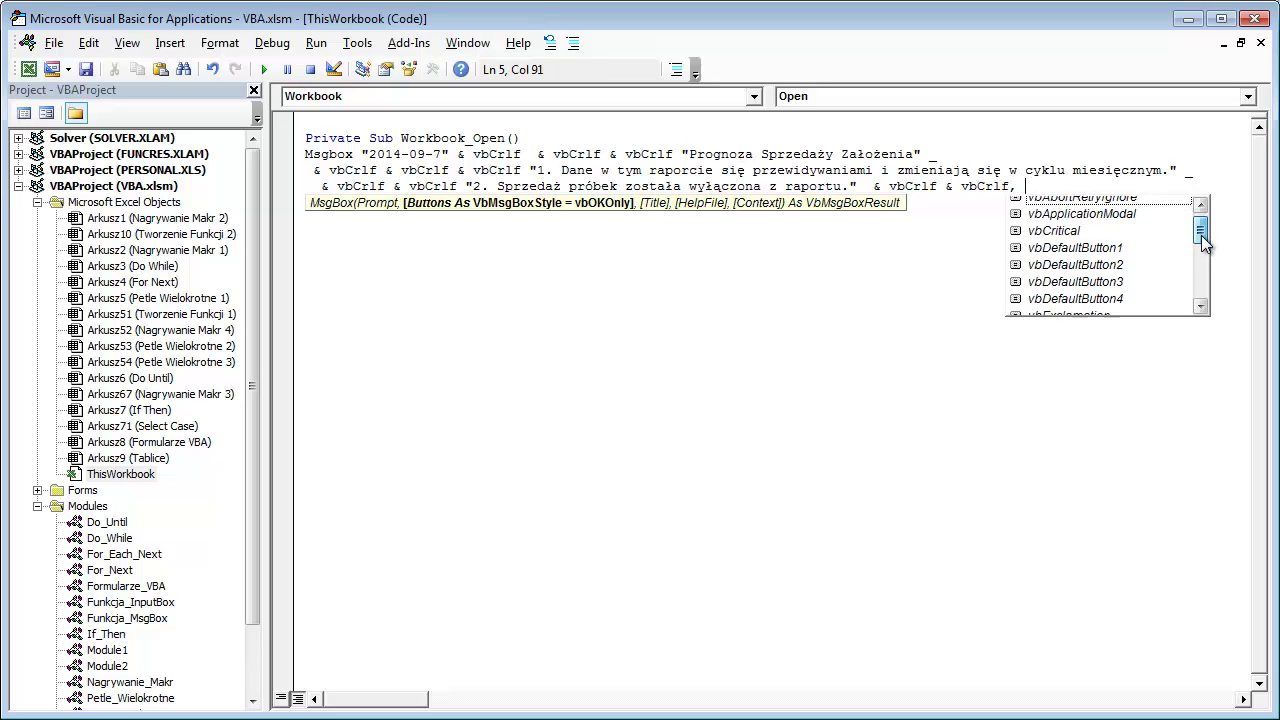
Finish the MsgBox with vbInformation and title "Prognoza Sprzedaży Założenia" on a continued line
double_click(1085, 290)
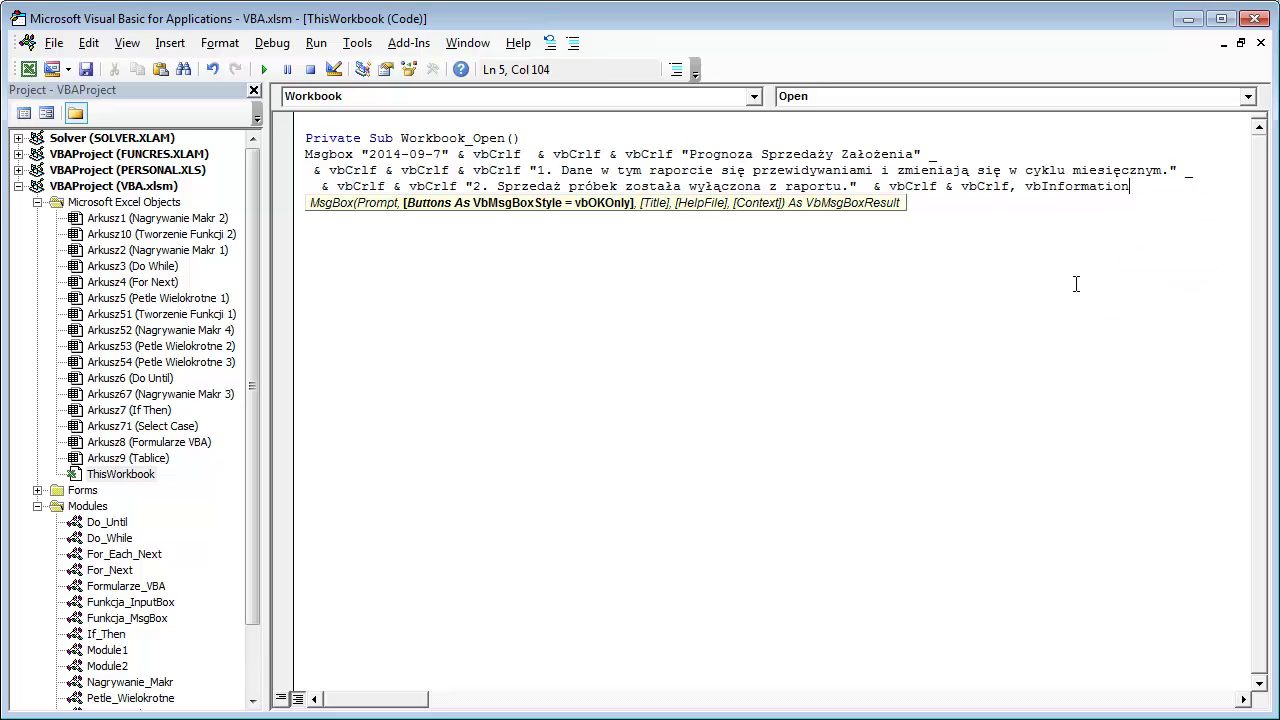
text(,)
text(")
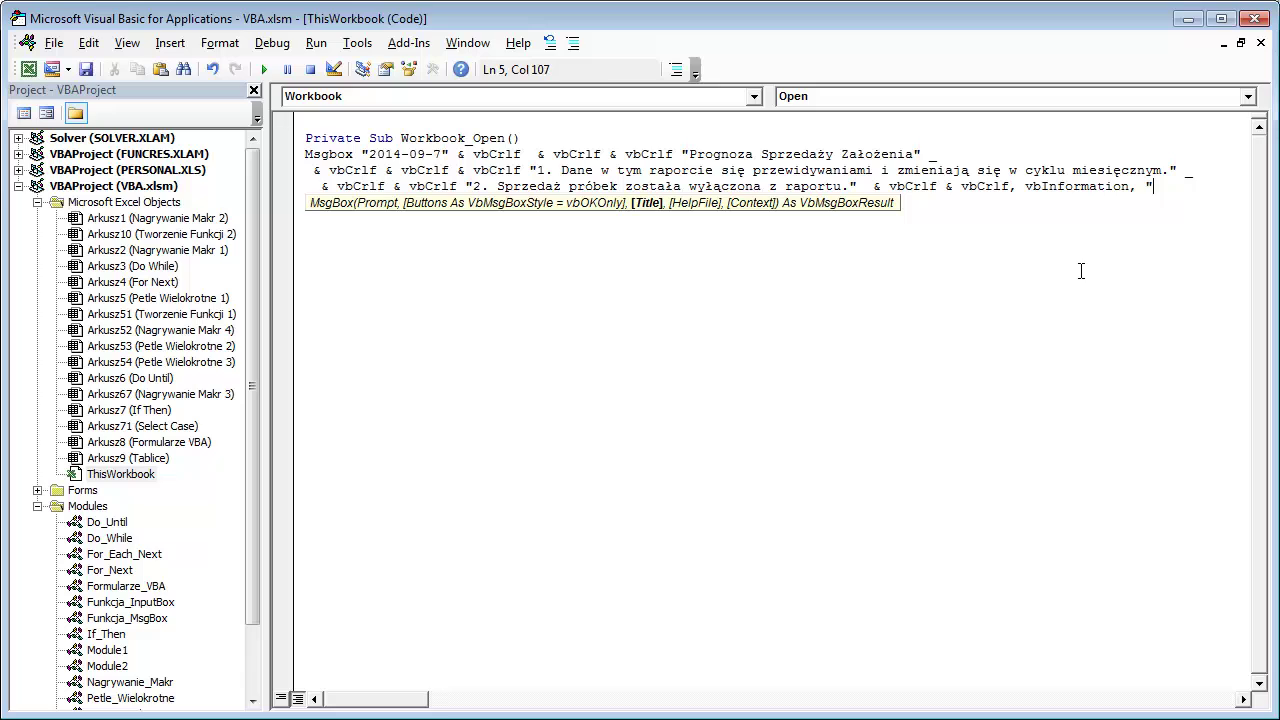
text(P)
text(rognoza S)
text(przeda)
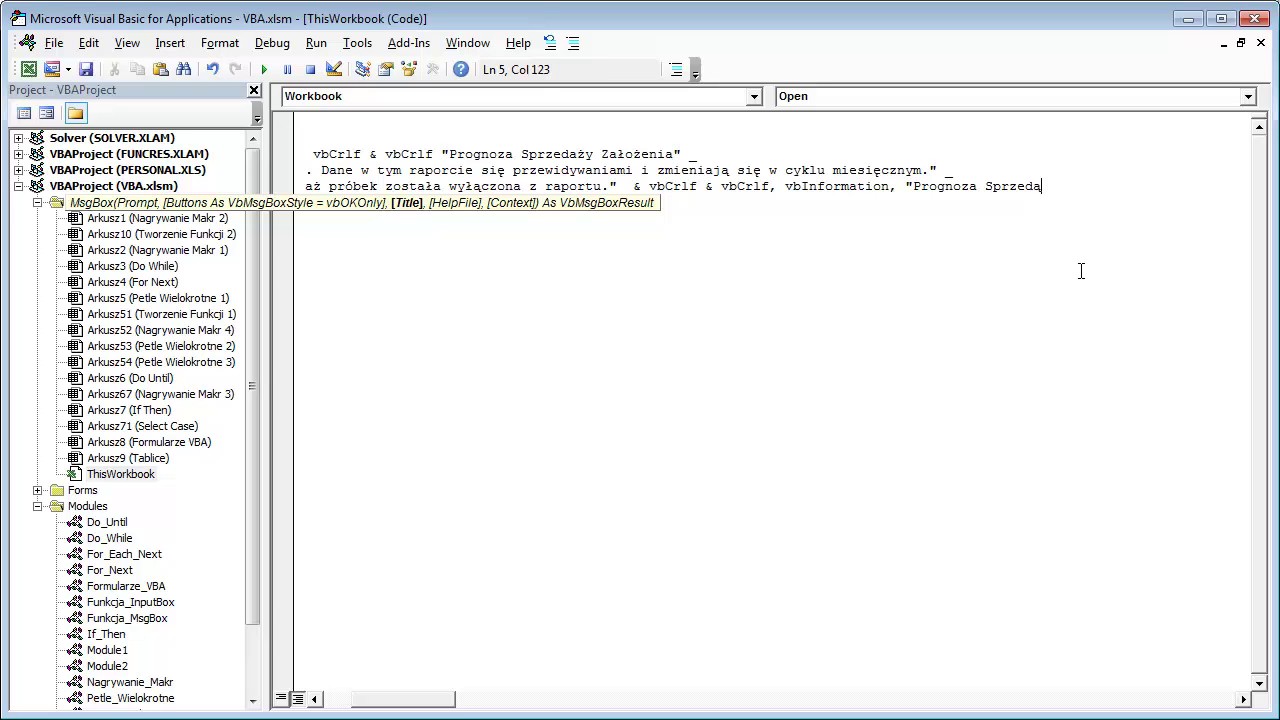
text(ży Zał)
text(ożenia)
click(910, 187)
text(_)
key(Return)
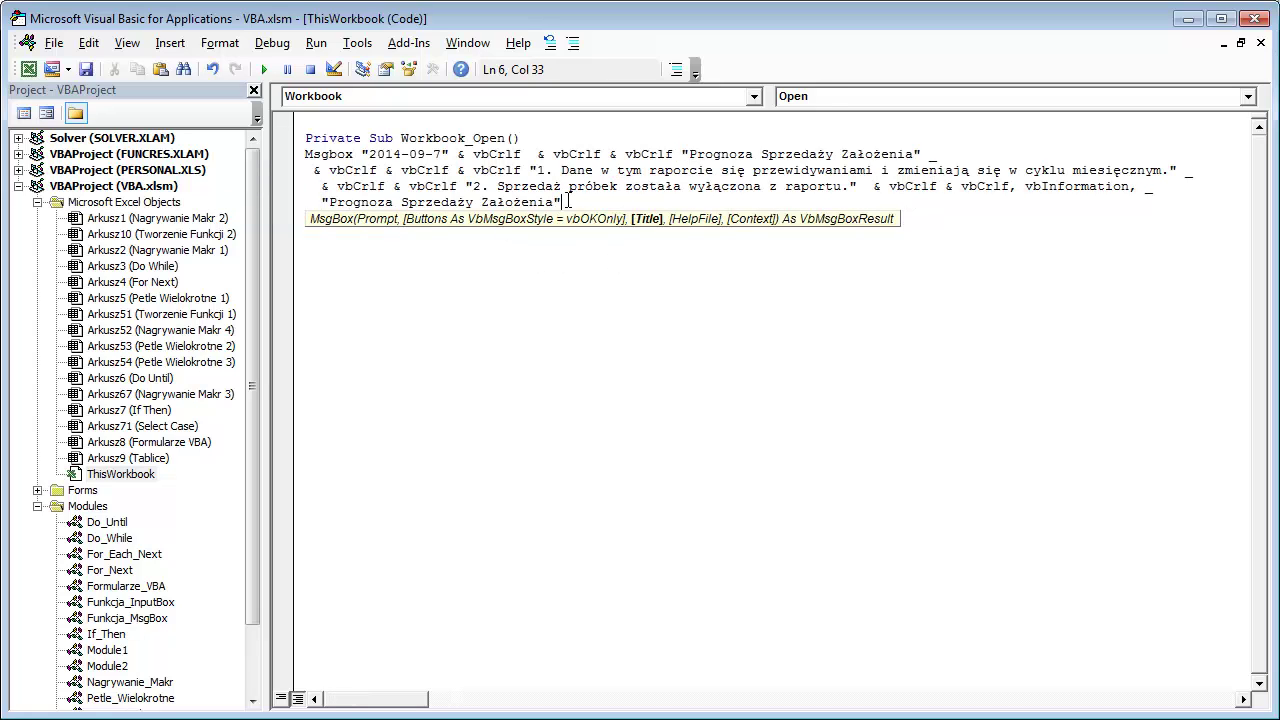
key(Down)
Dismiss the compile error and add & before the "Prognoza Sprzedaży Założenia" and "1. Dane" strings
click(490, 510)
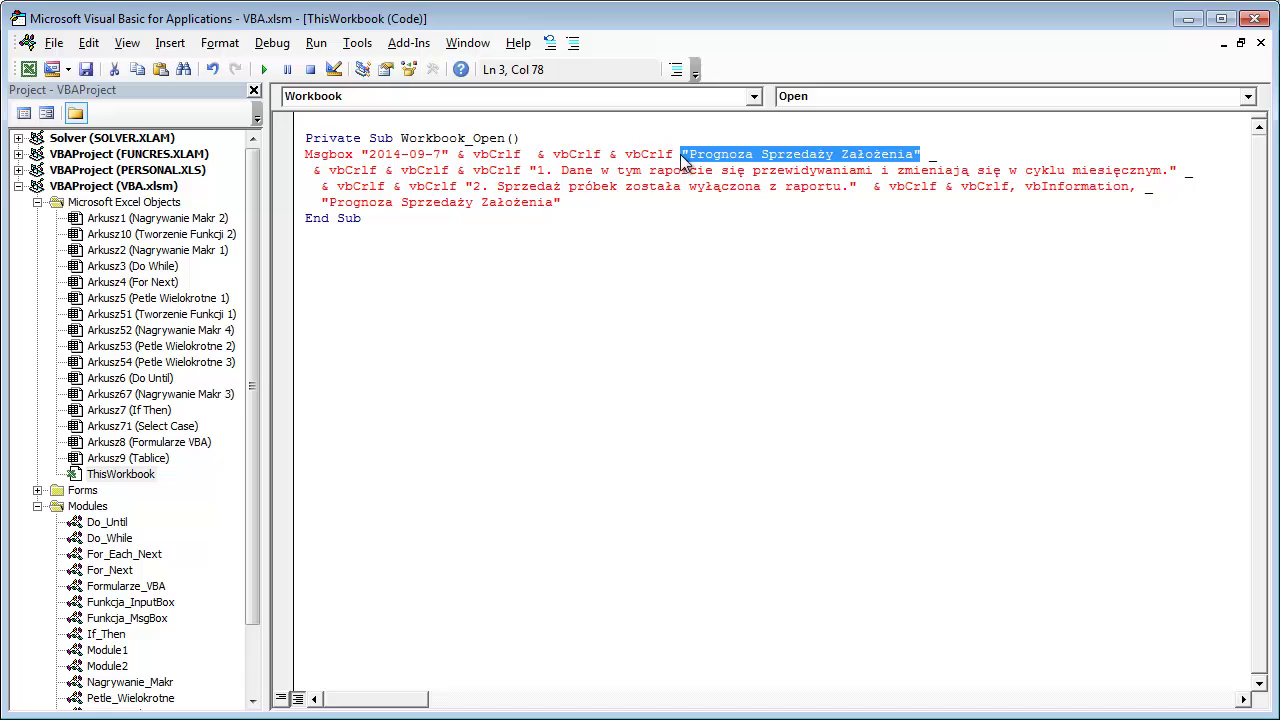
click(683, 155)
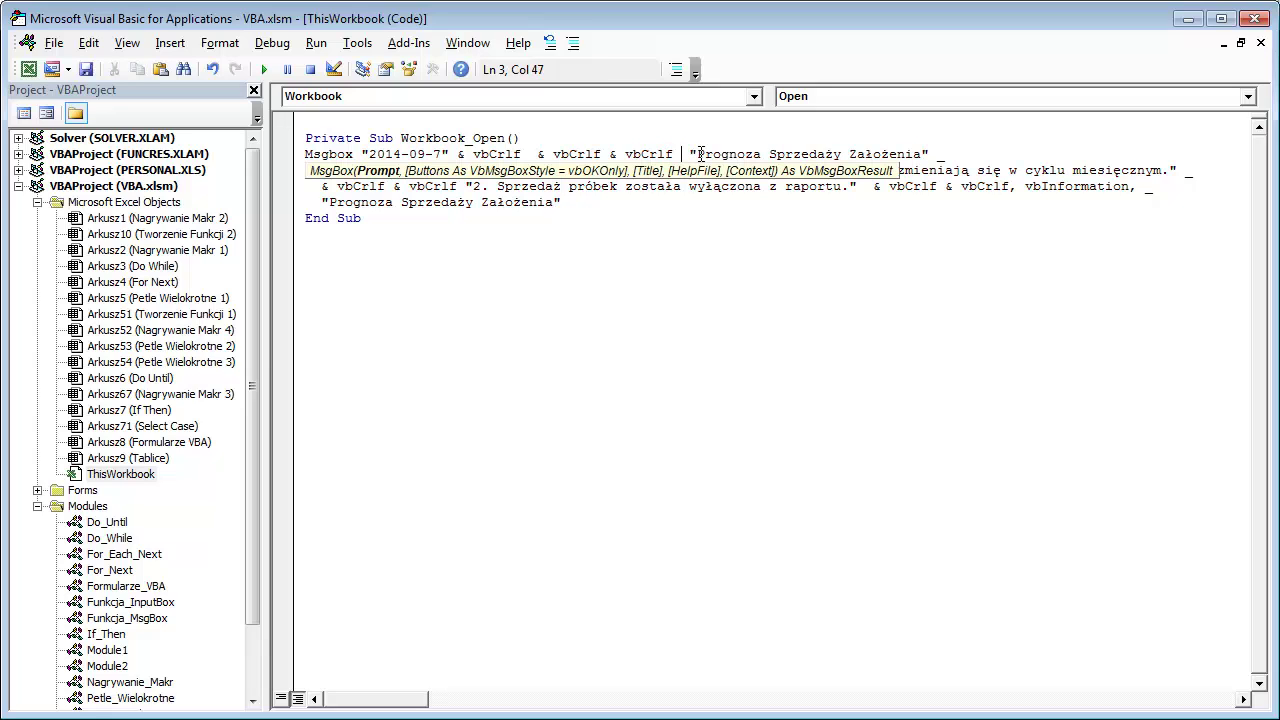
text(&)
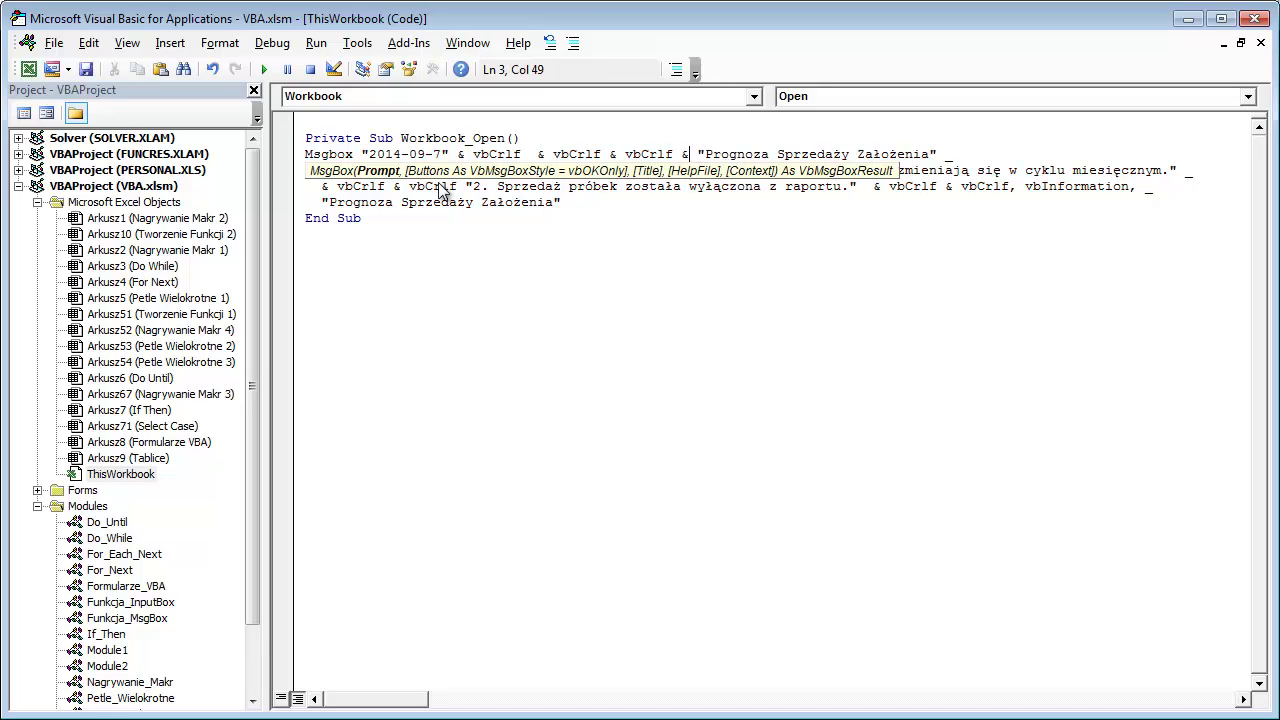
click(403, 186)
click(527, 168)
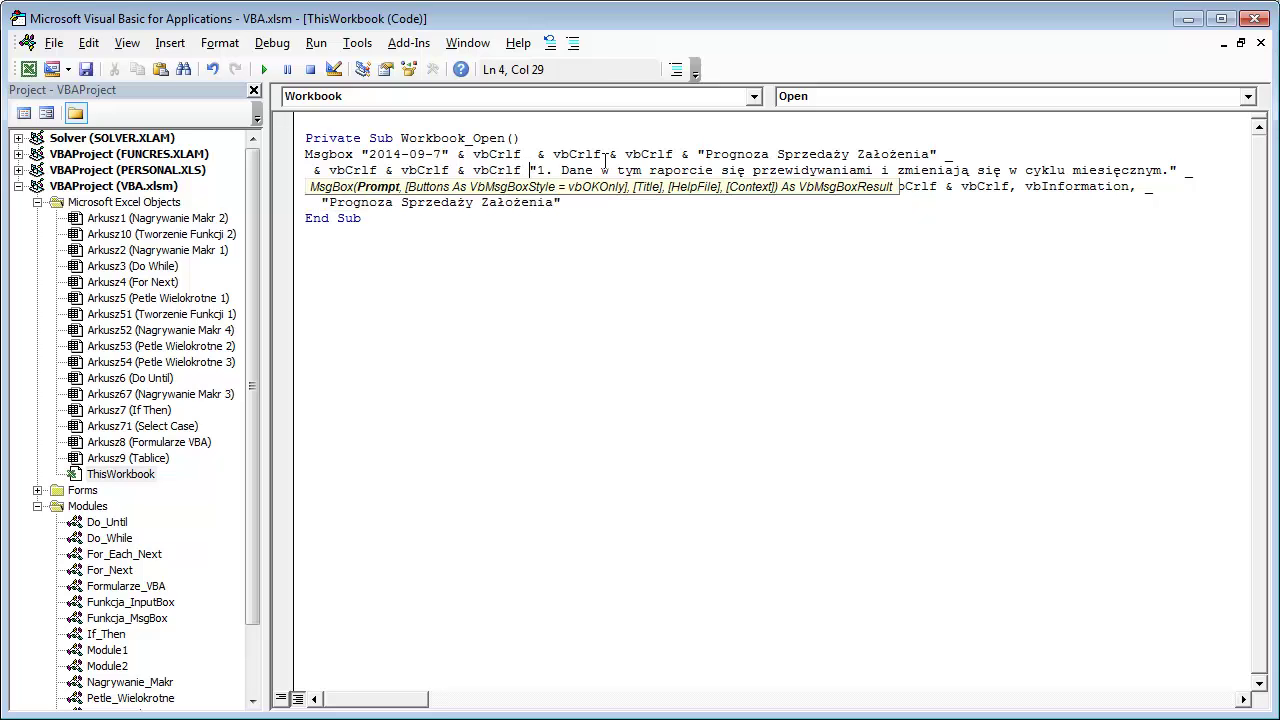
text(&)
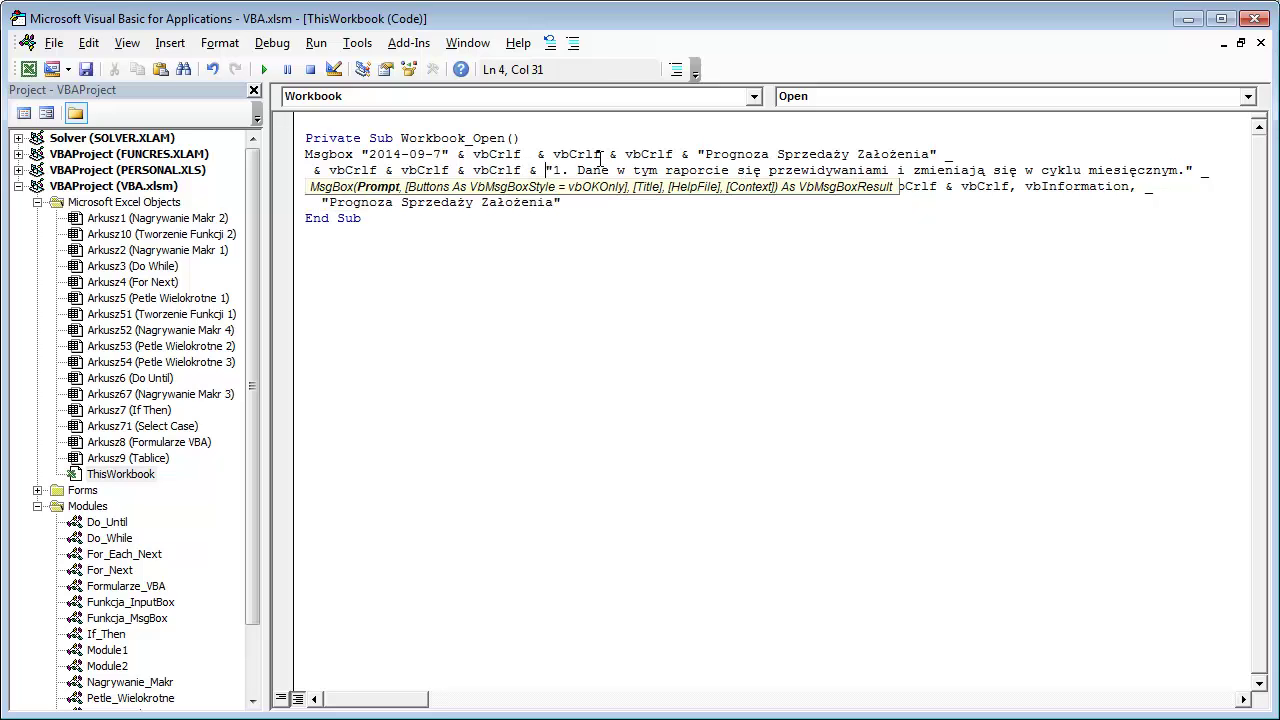
Add the missing & before the "2. Sprzedaż" string and commit the corrected statement
drag(331, 170, 345, 172)
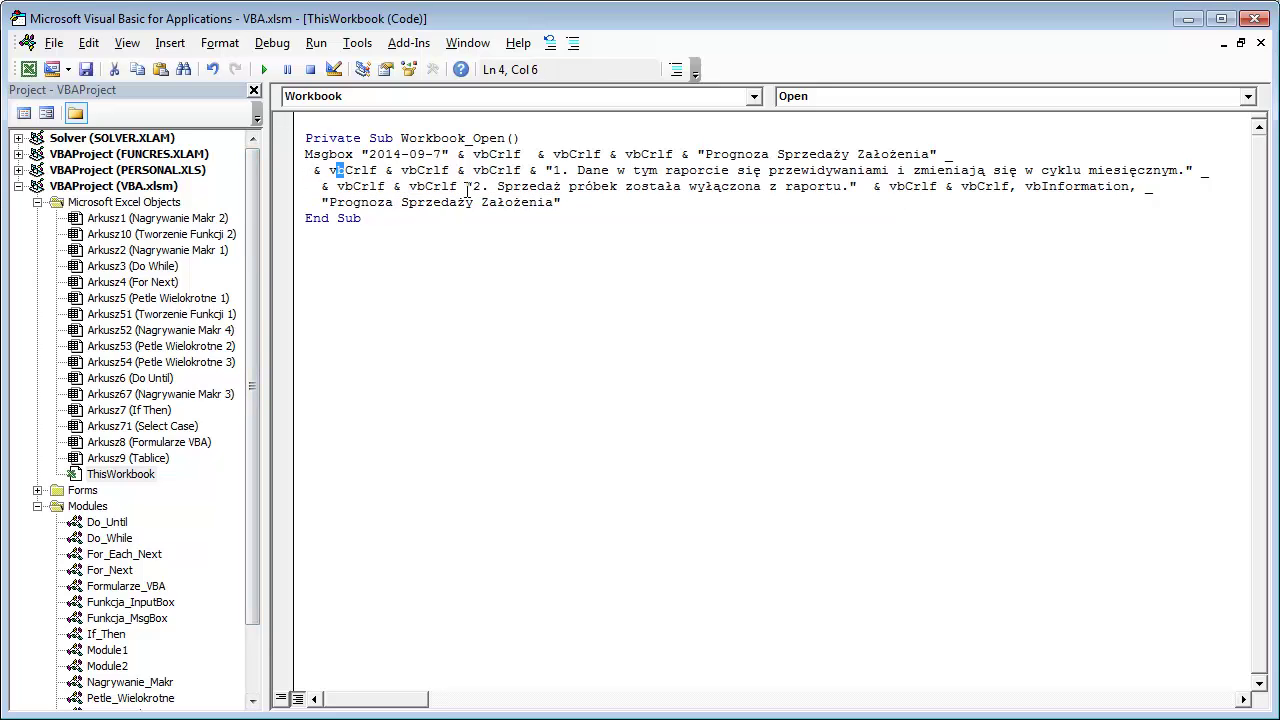
click(472, 186)
click(466, 186)
text(&)
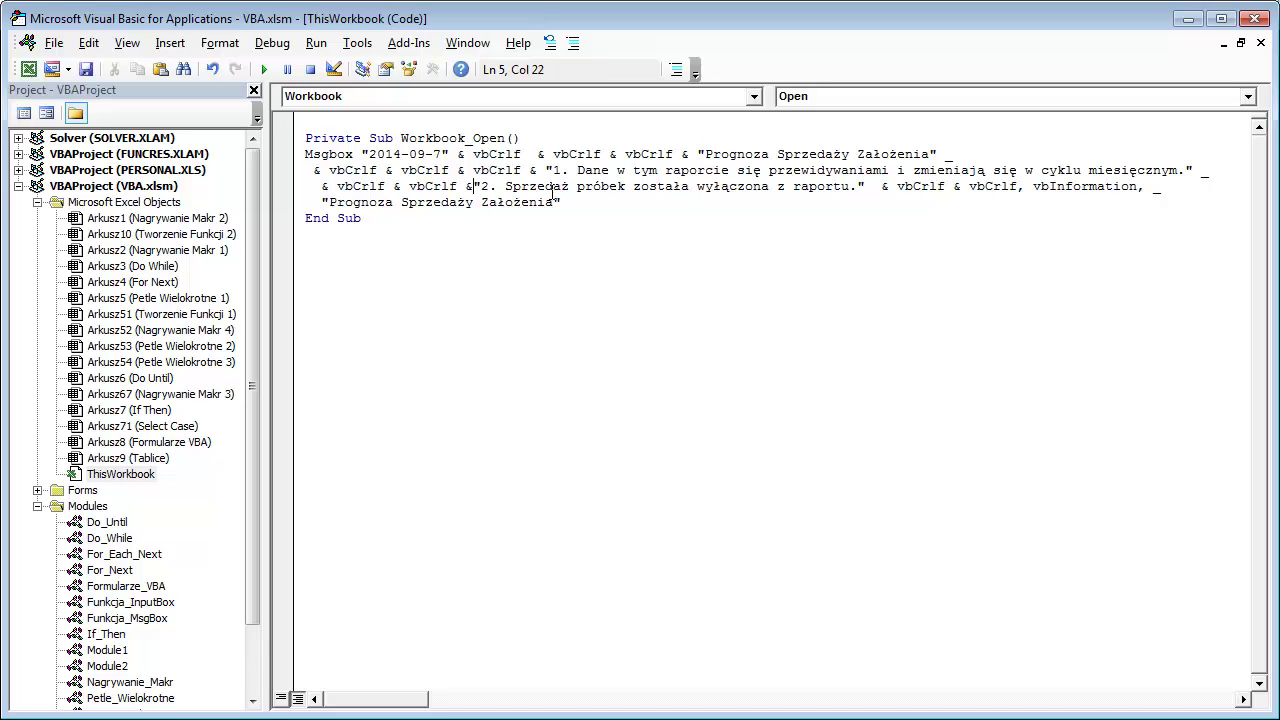
click(786, 187)
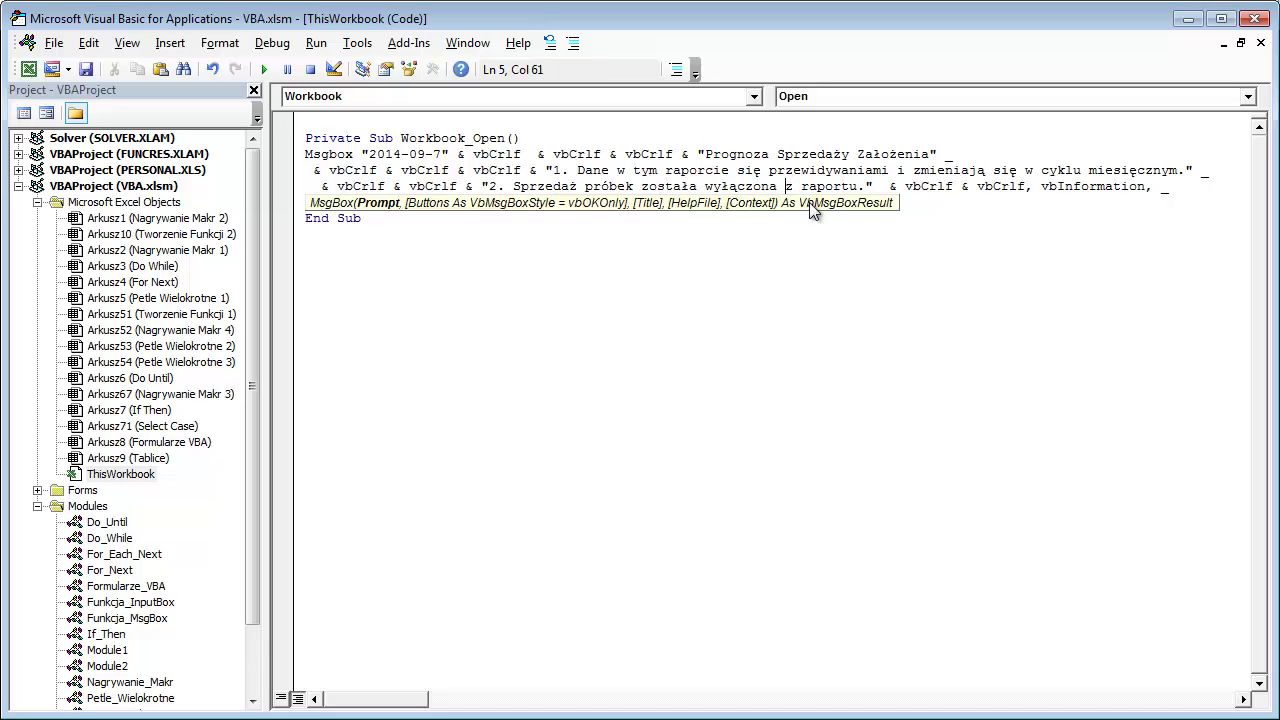
click(406, 122)
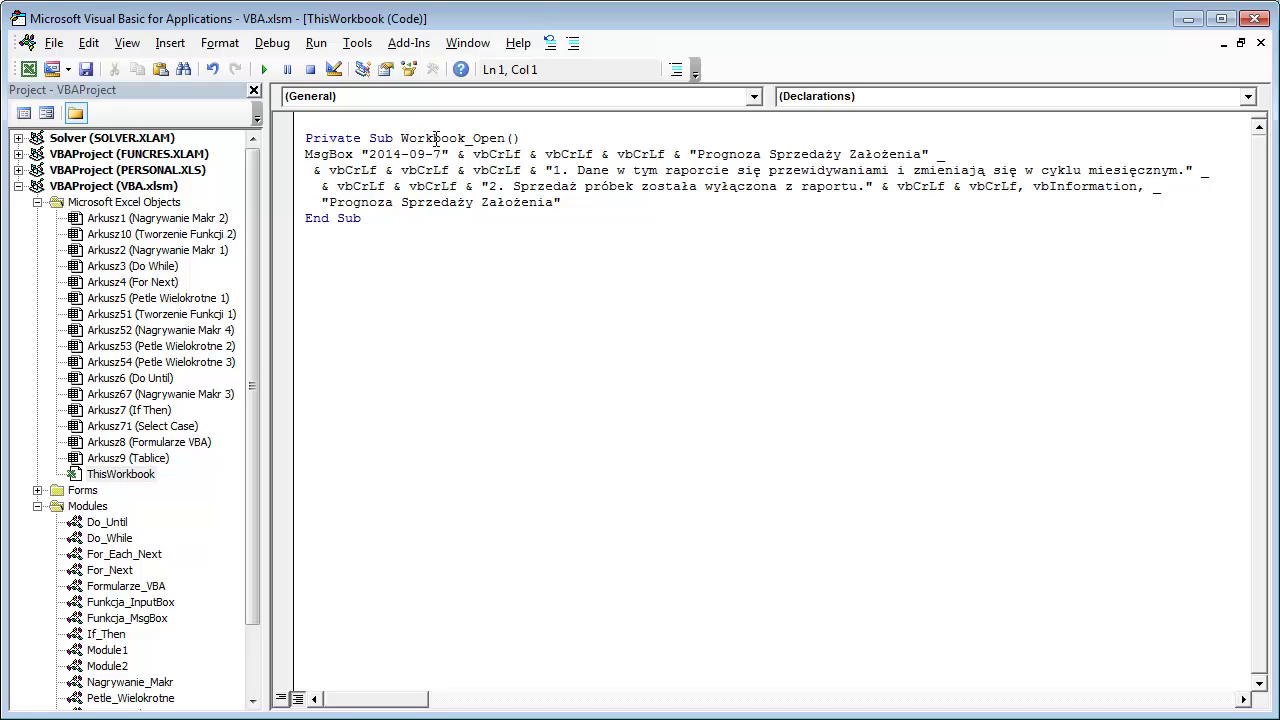
Step through Workbook_Open with F8 to show the 2014-09-7 forecast message, then close it
click(436, 138)
key(F8)
key(F8)
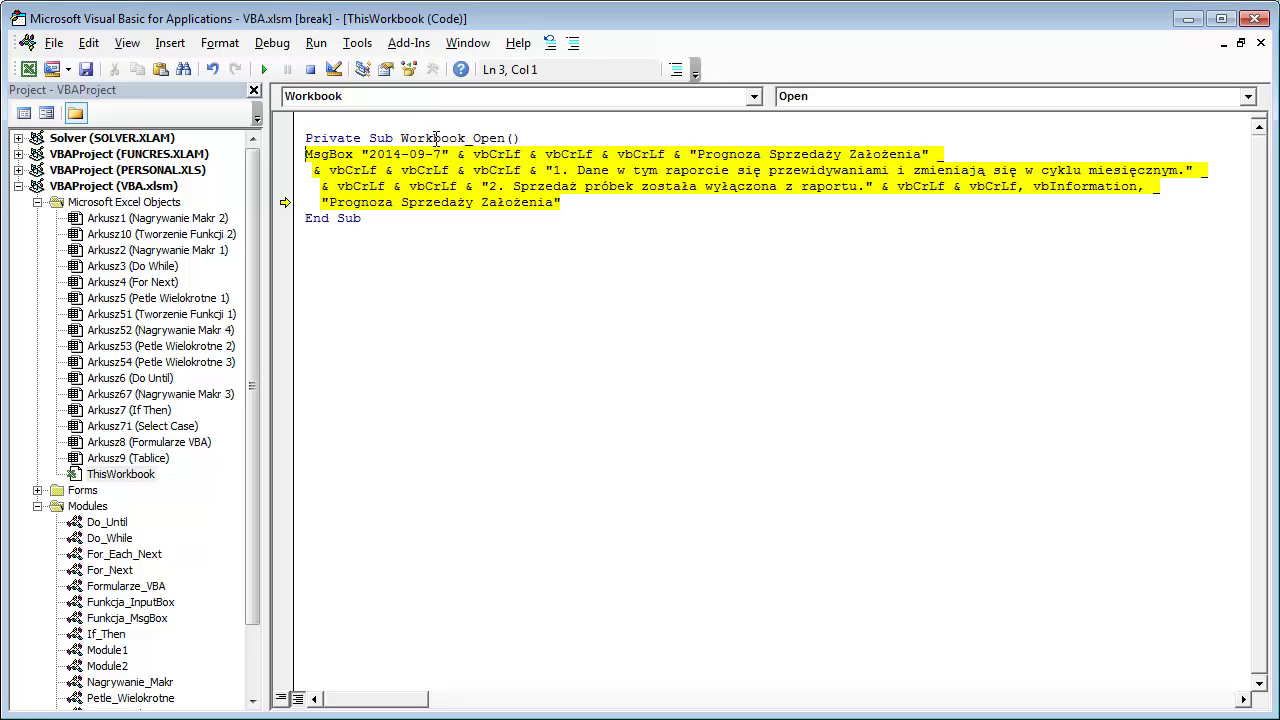
key(F8)
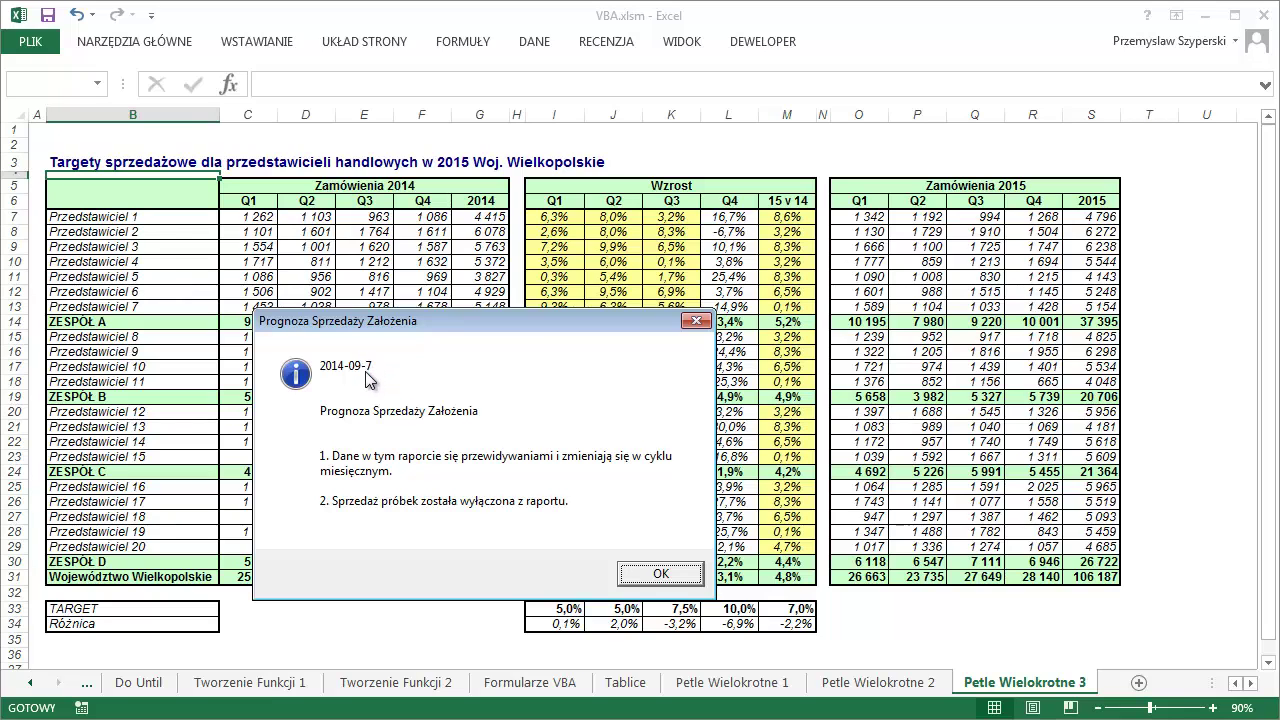
click(660, 573)
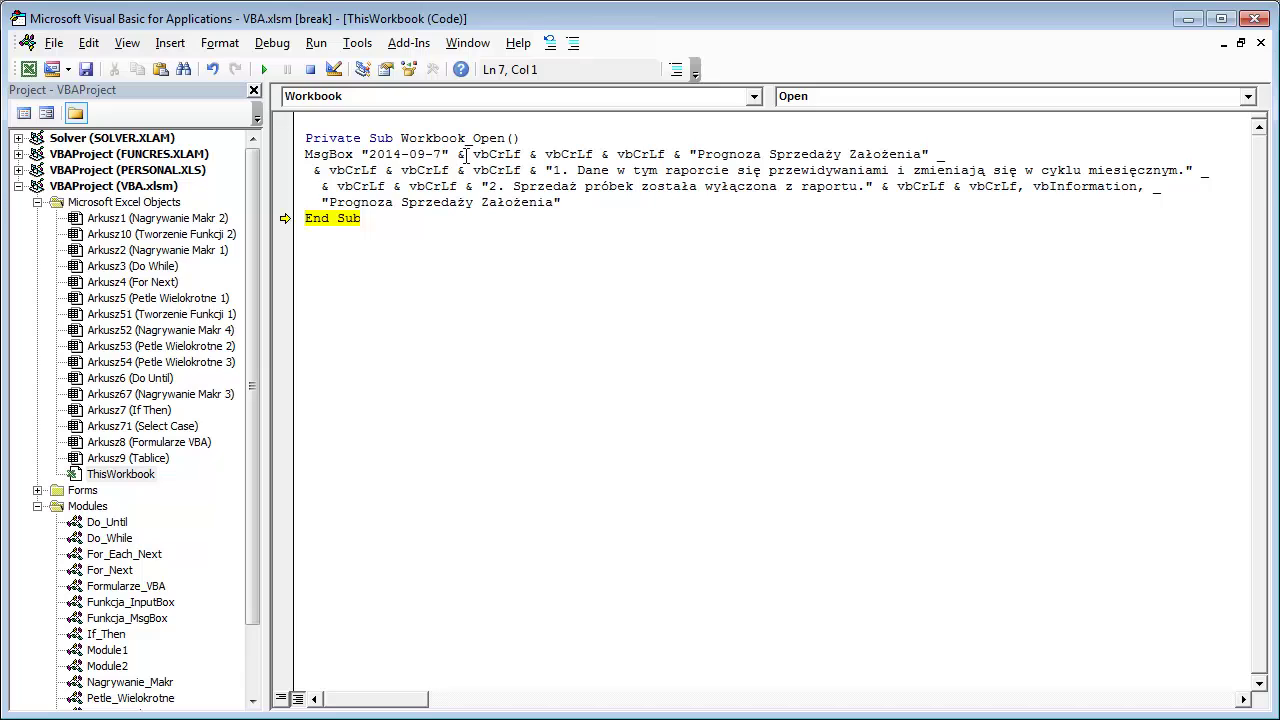
Fix the date to 2014-09-07, restore the ' _' continuation, and rerun Workbook_Open with F5
text(0)
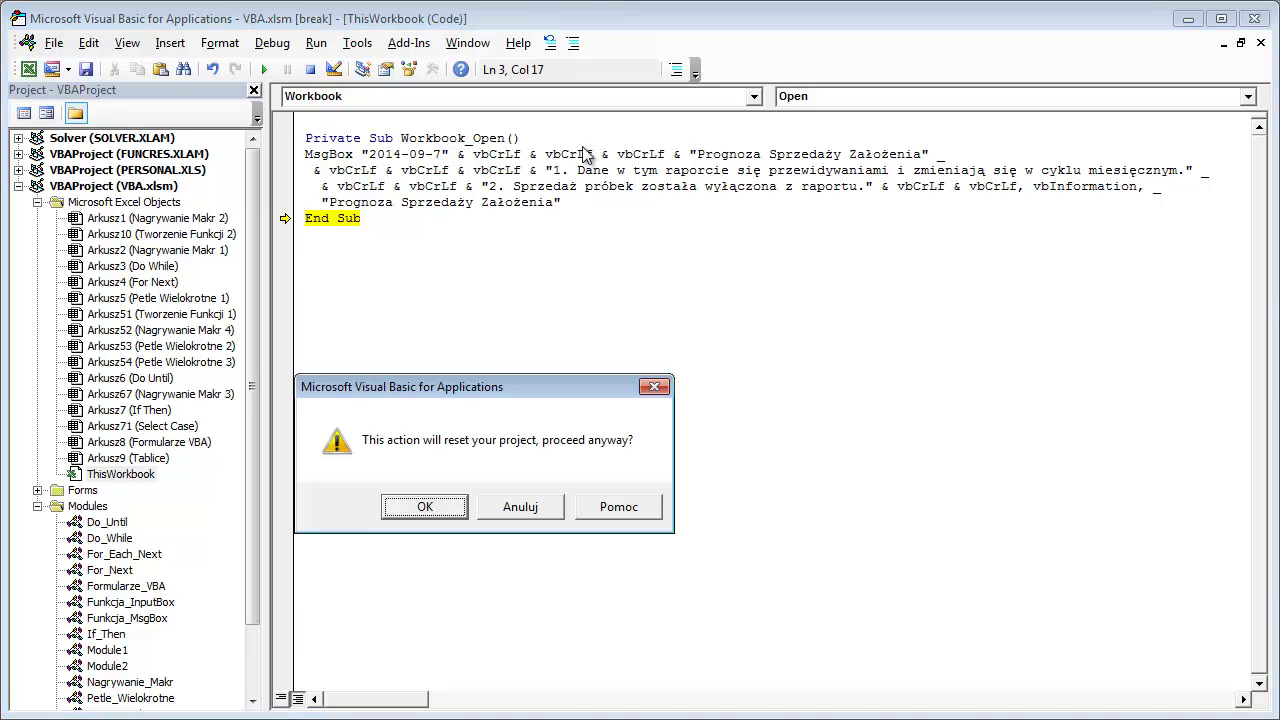
key(Return)
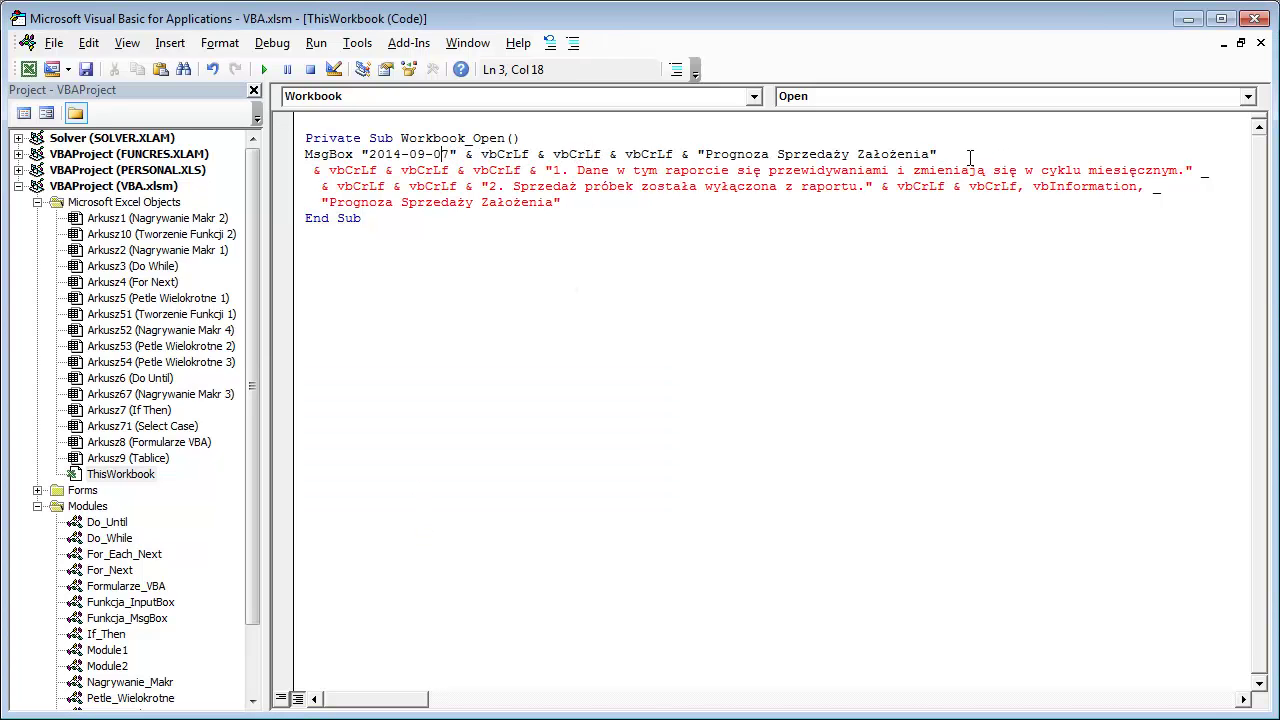
click(959, 155)
text(_)
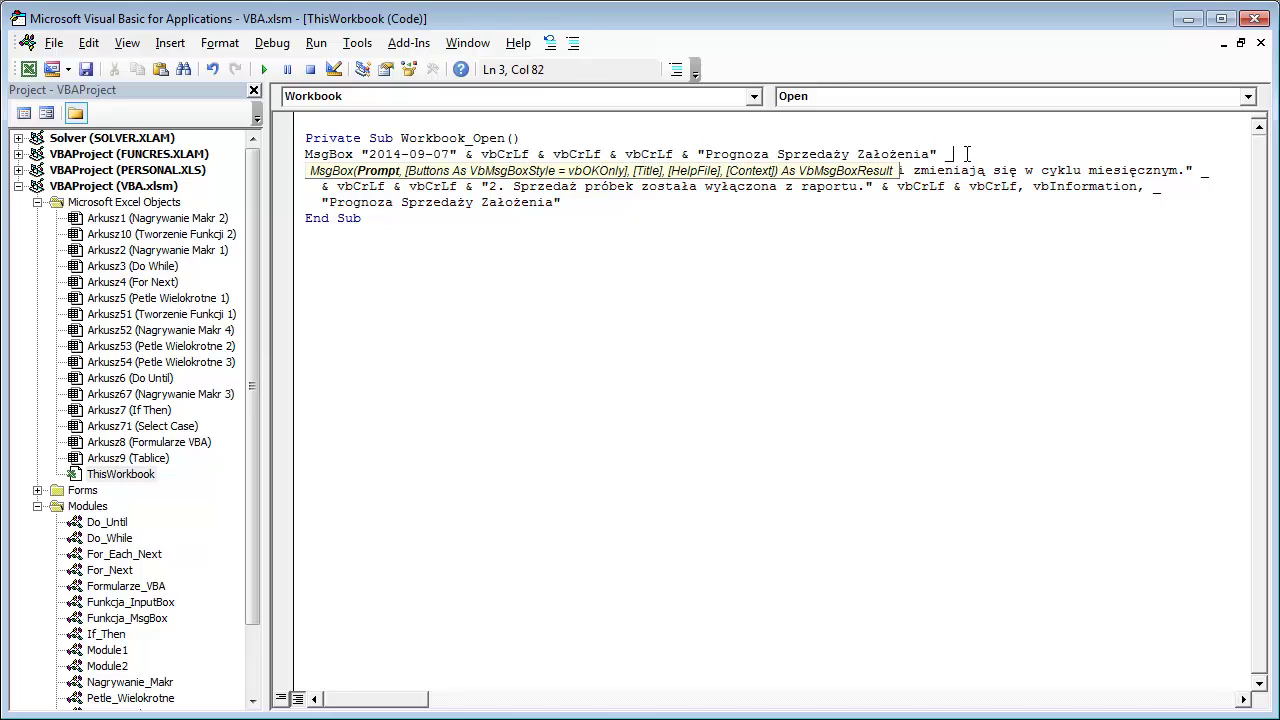
click(387, 138)
key(F5)
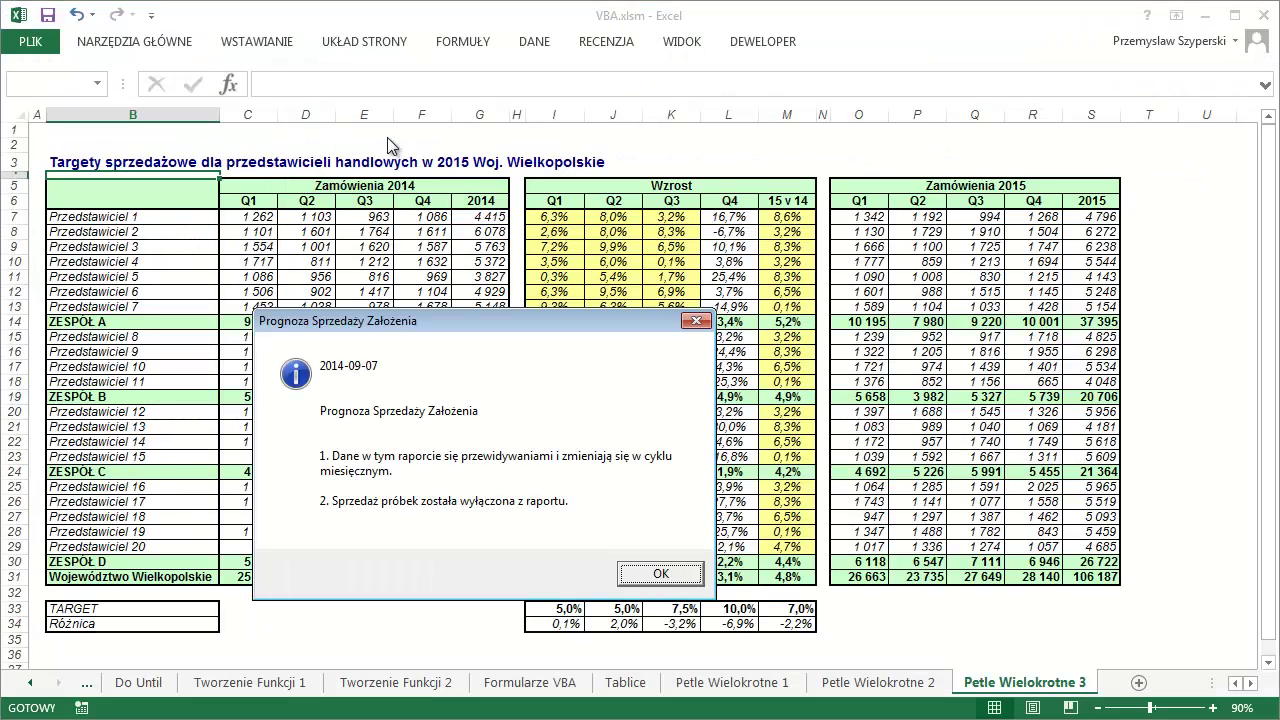
Close the forecast message and move down to the "ExcelSzkolenie.pl" row of the closing slide
click(648, 577)
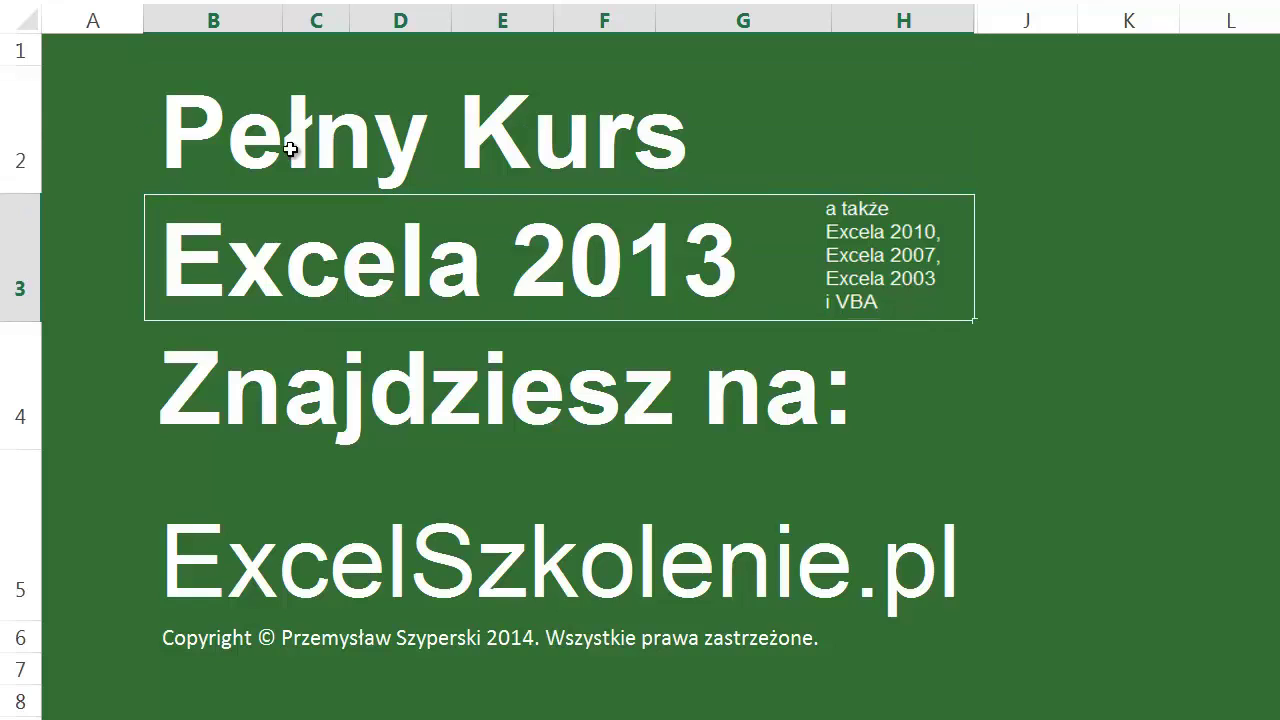
key(Down)
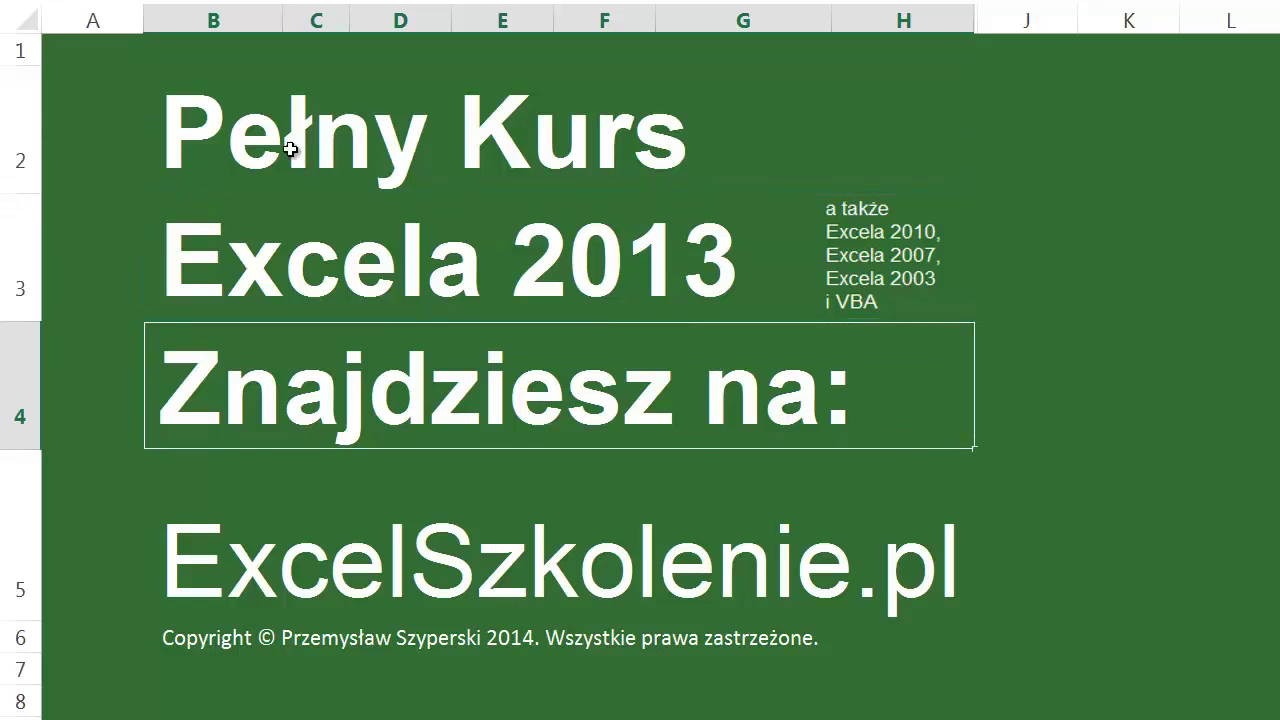
key(Down)
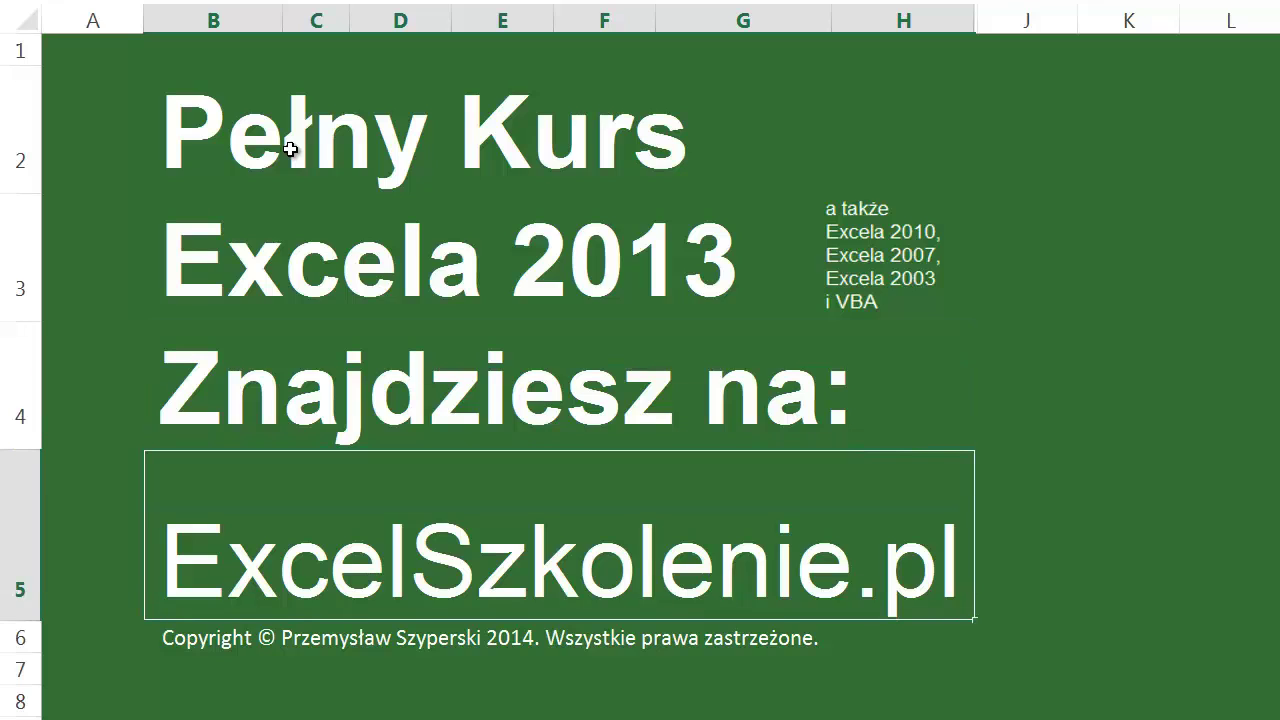